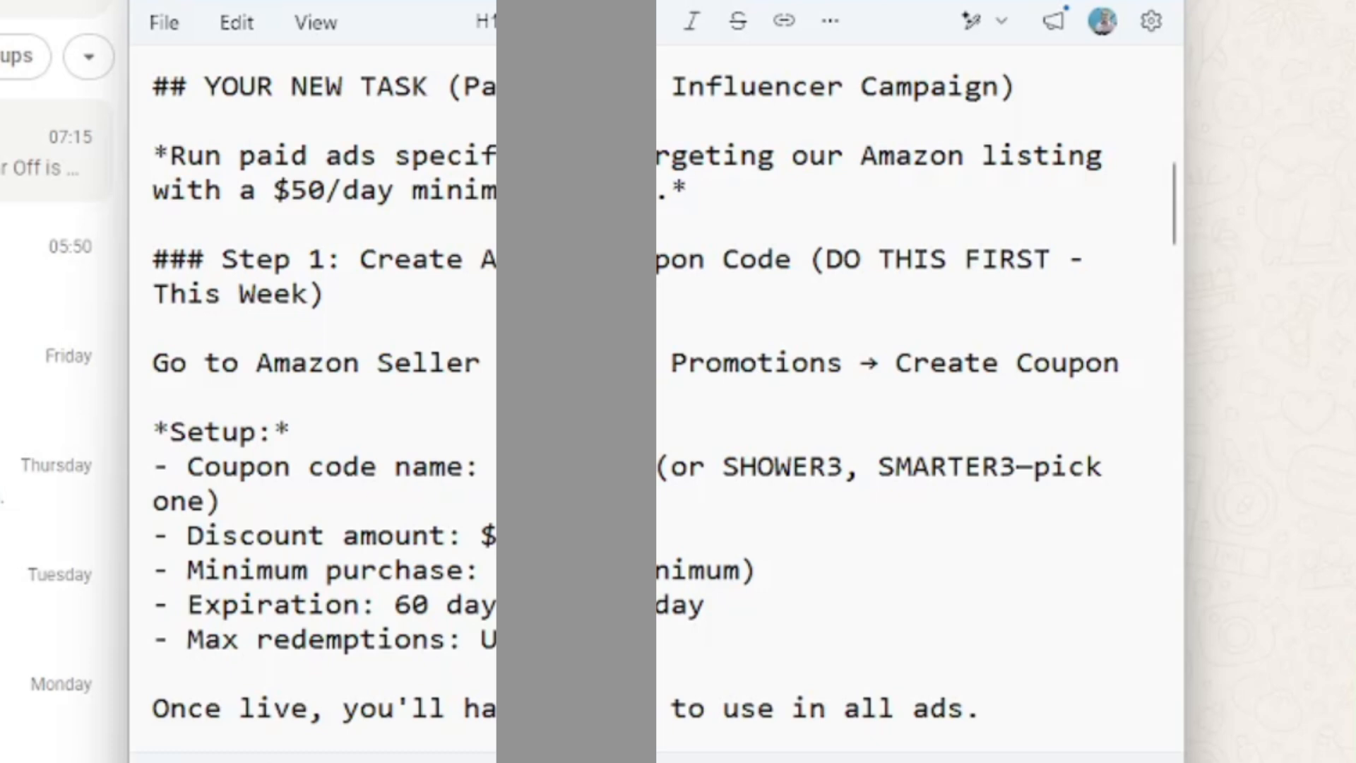
# Step: Read the coupon code setup and the ad budget allocation in the task notes
pyautogui.scroll(-5, 664, 396)
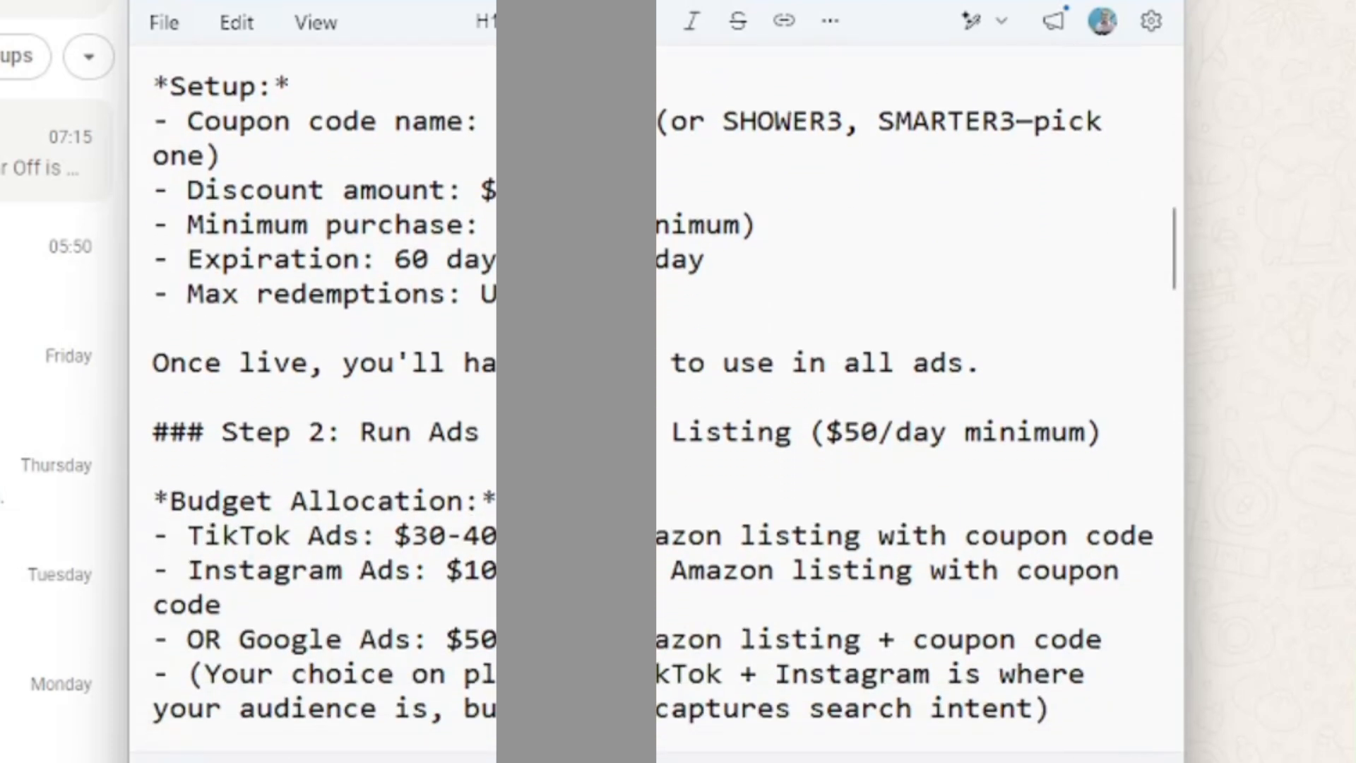
pyautogui.scroll(2, 664, 396)
pyautogui.scroll(-2, 665, 396)
pyautogui.scroll(3, 664, 396)
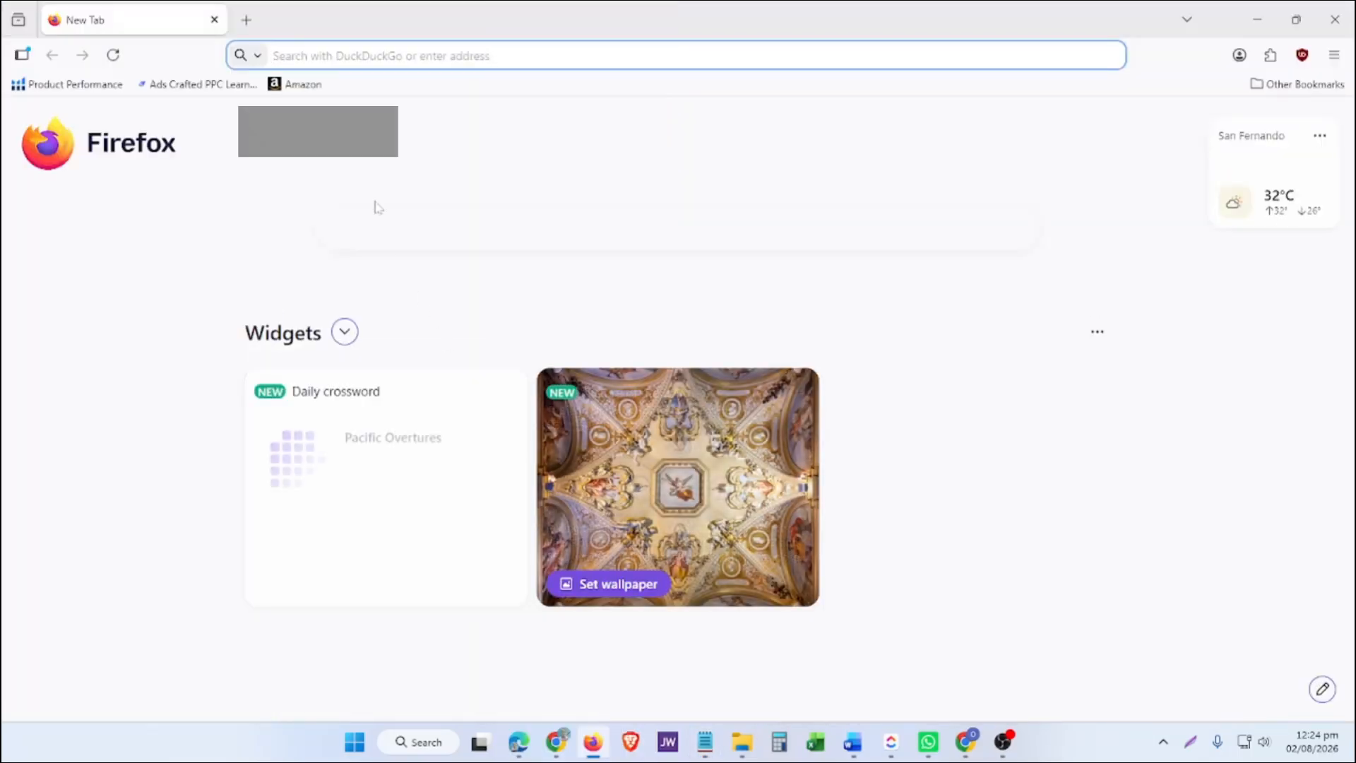
# Step: Open Amazon Seller Central in the browser and switch to the New Seller Central experience
pyautogui.click(293, 84)
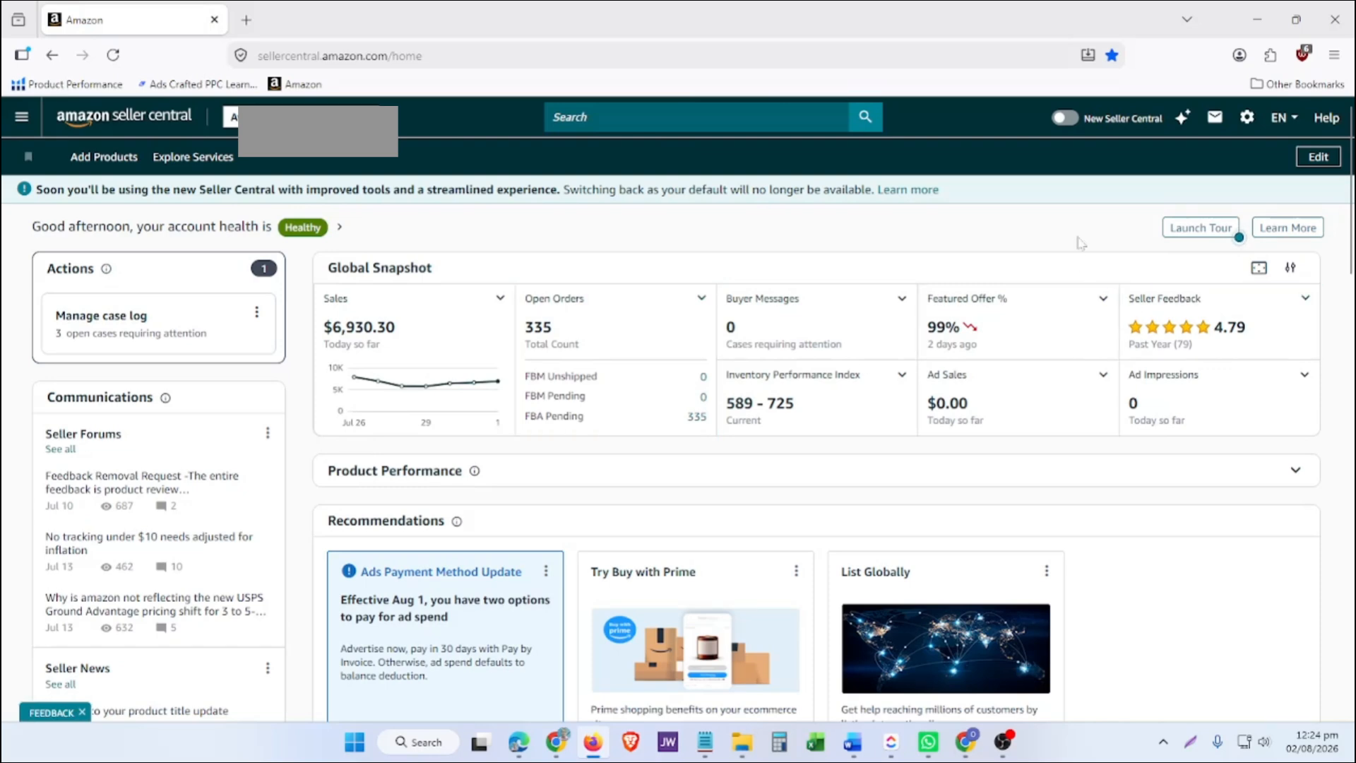
pyautogui.click(1073, 121)
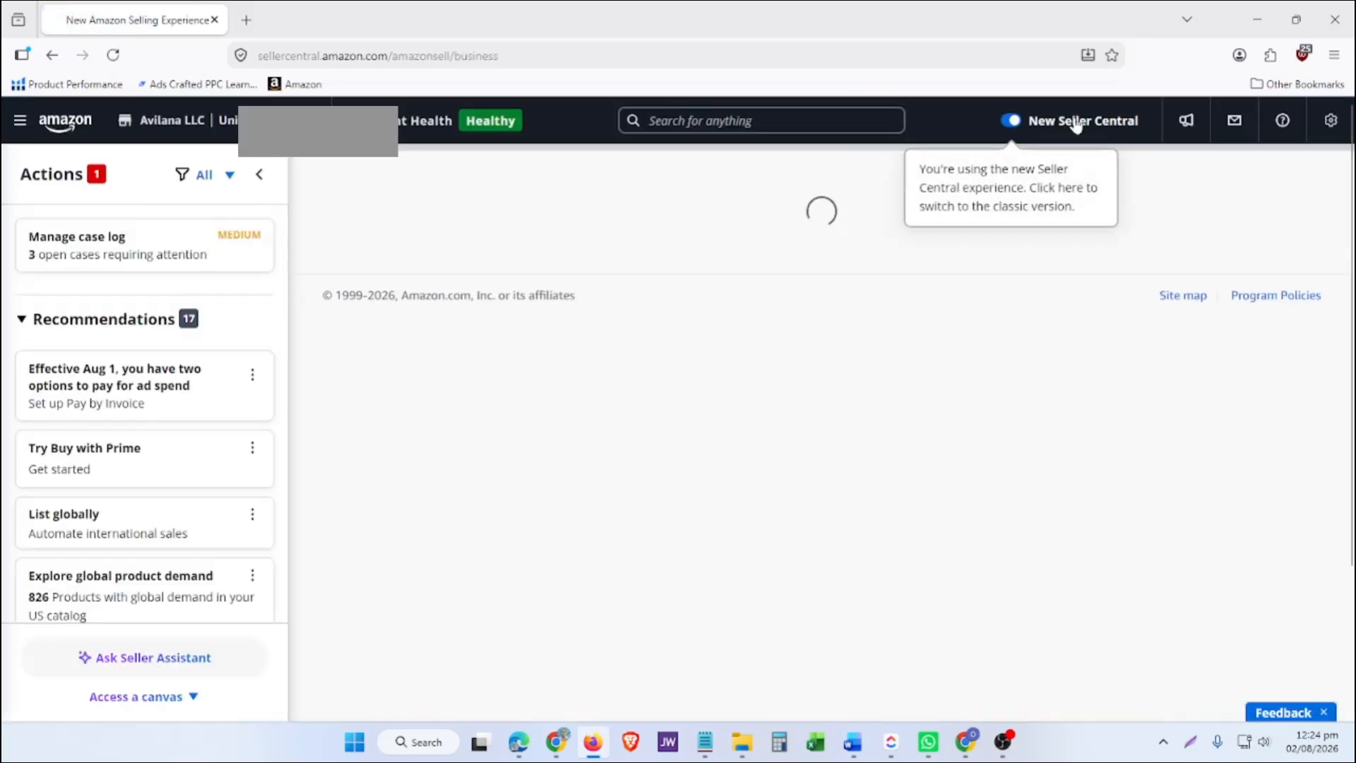
pyautogui.click(1009, 123)
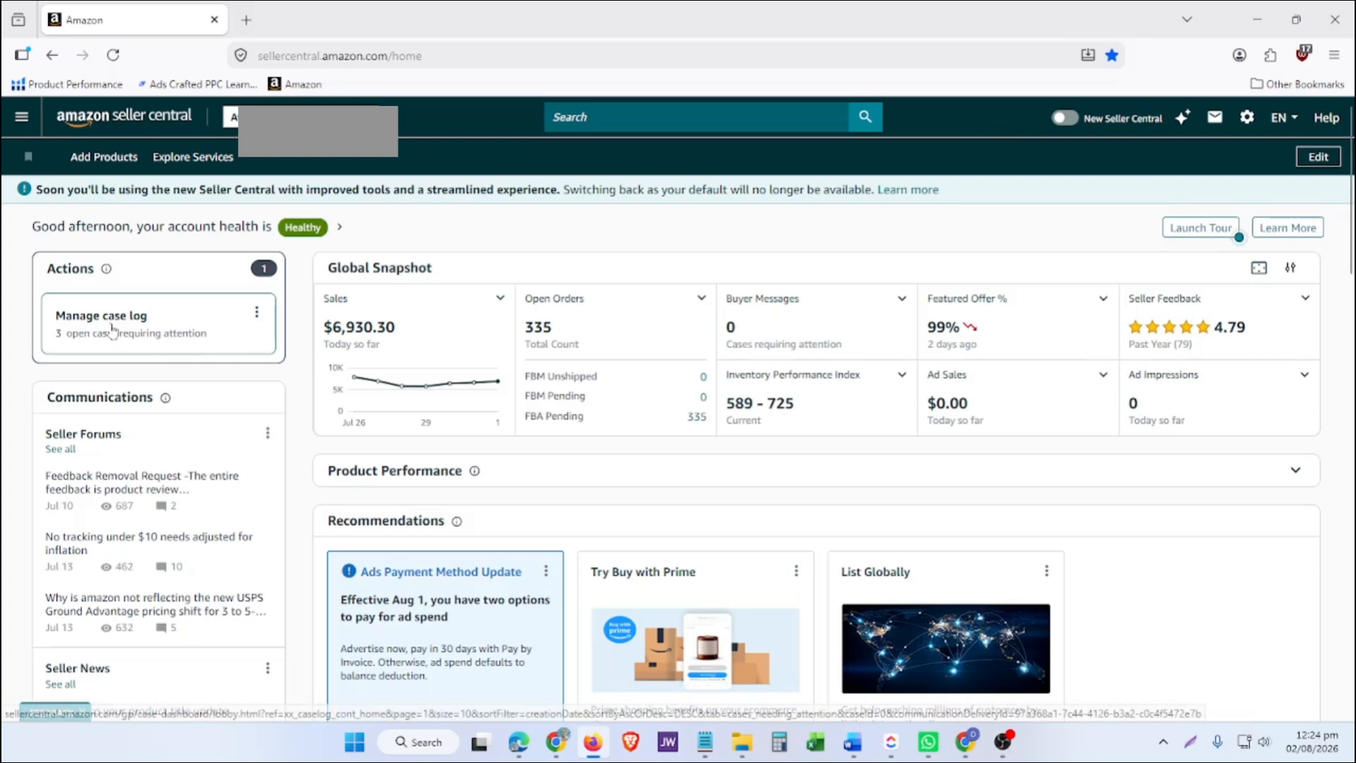
pyautogui.click(1071, 120)
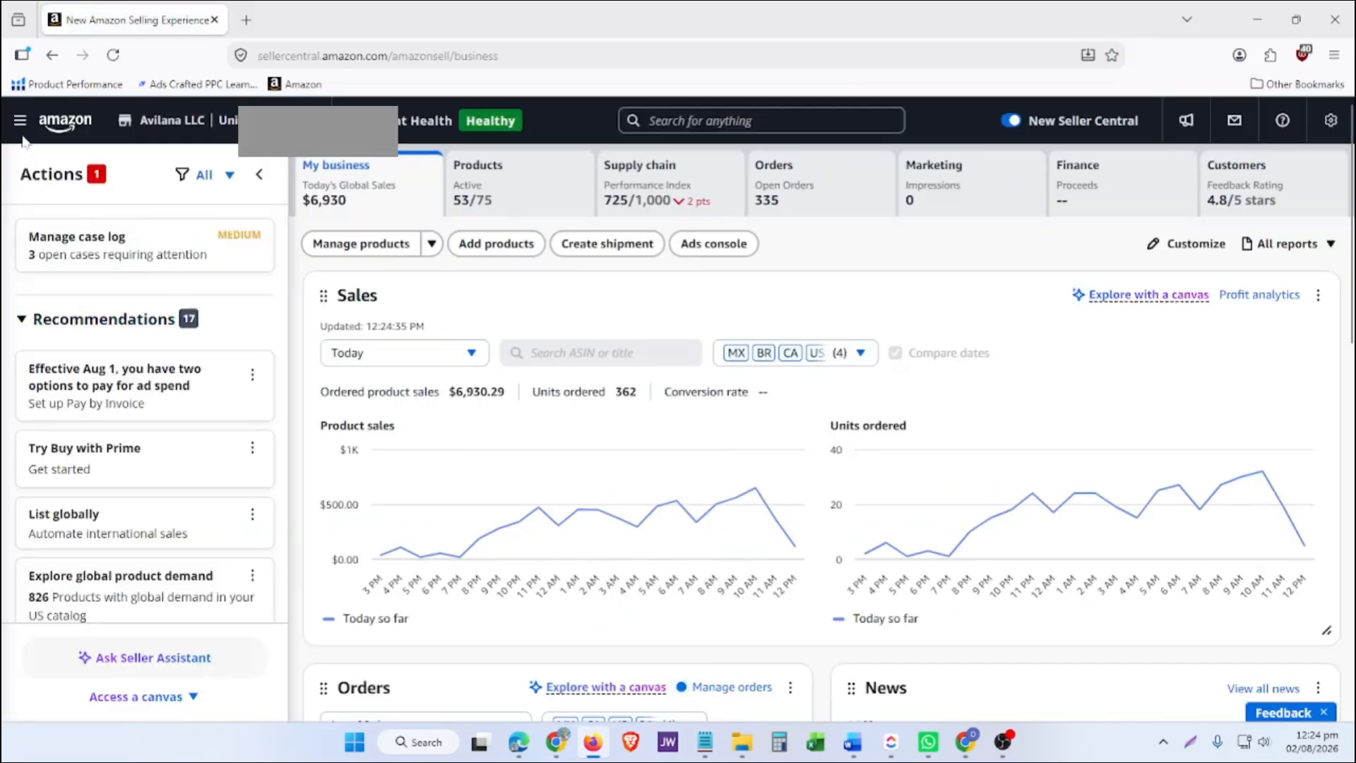
# Step: Open the marketing page for managing promotions and deals
pyautogui.click(21, 128)
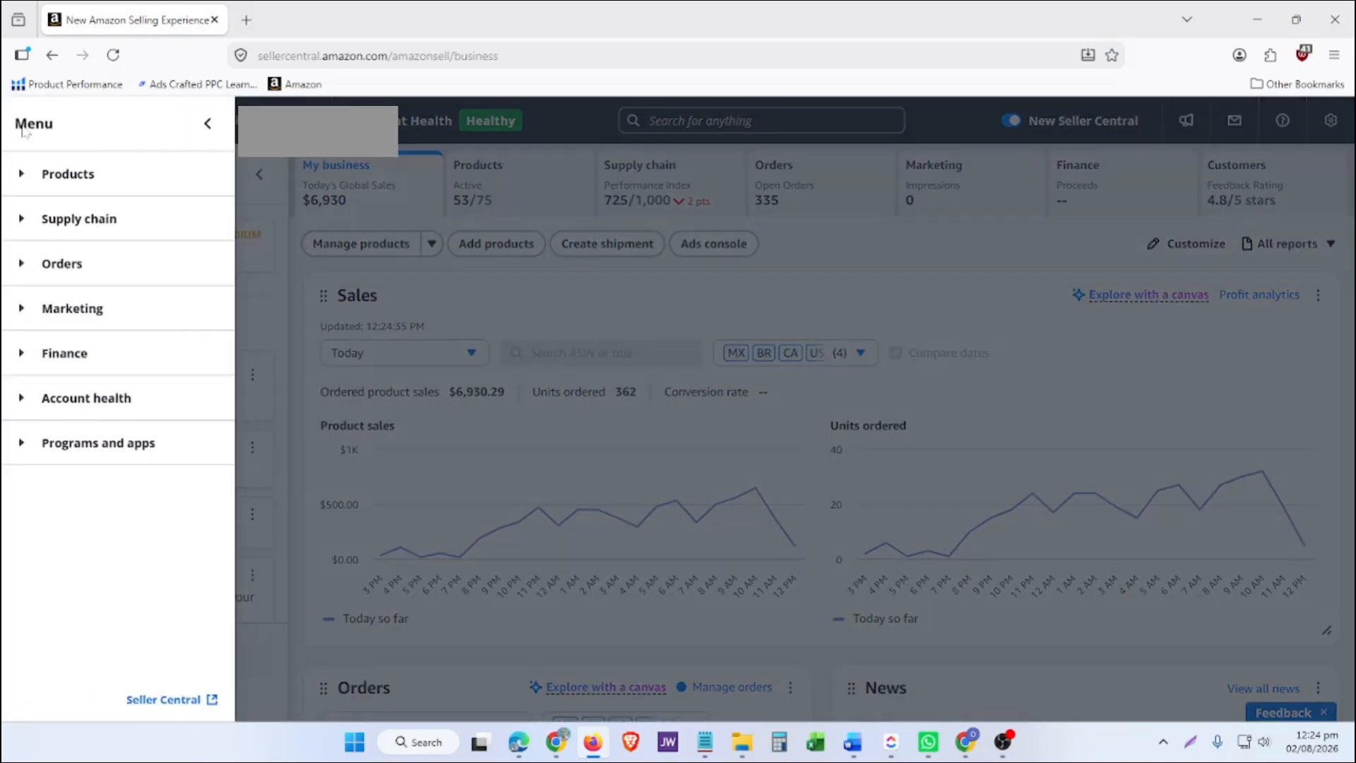
pyautogui.click(70, 322)
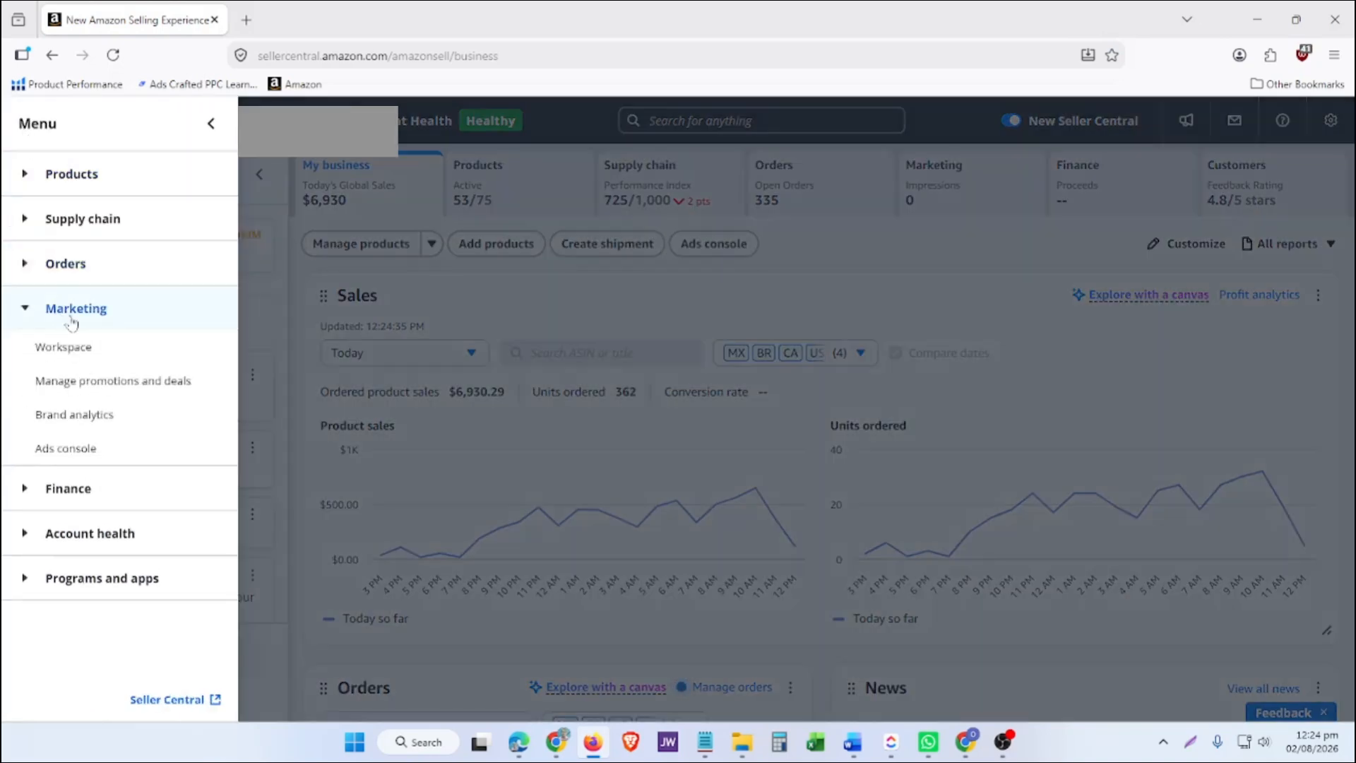
pyautogui.click(92, 384)
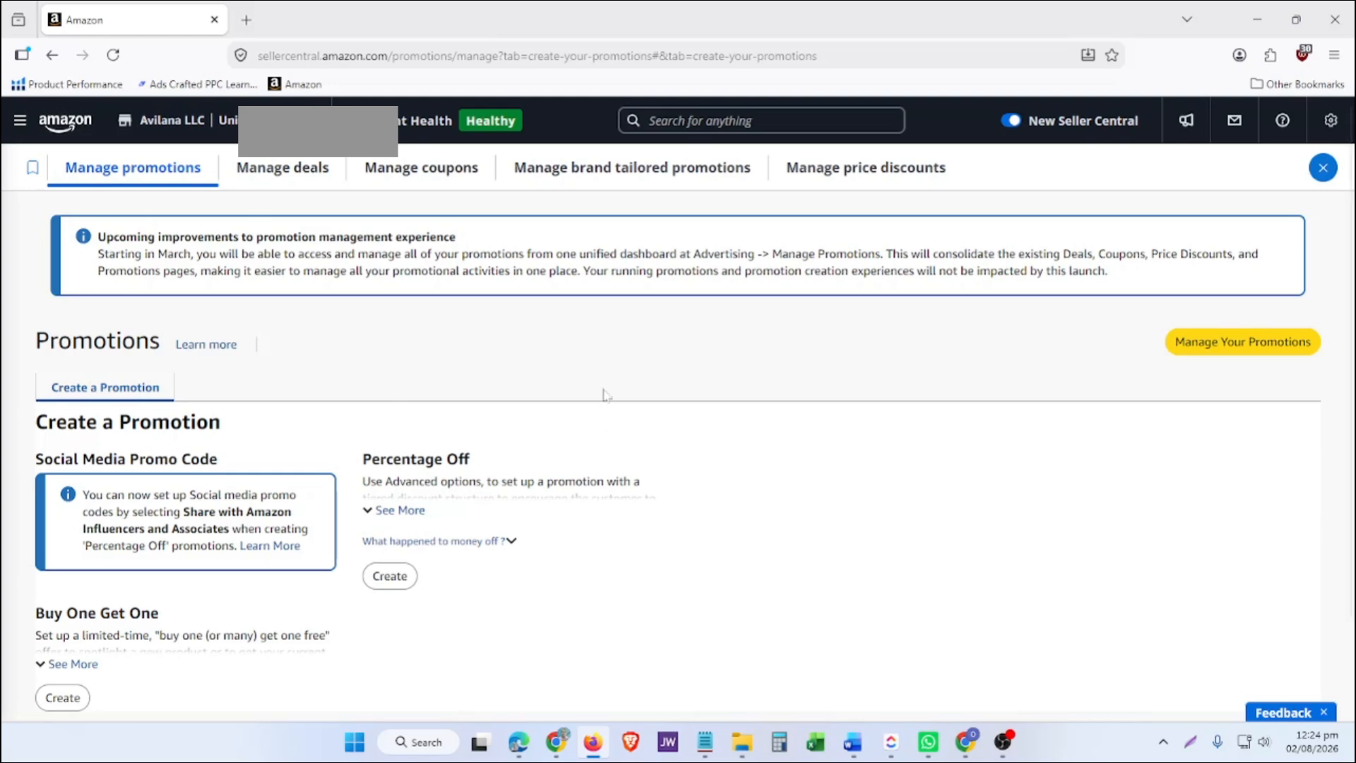
# Step: Compare the discount amount in the Notepad task notes with the available promotion types, including the explanation about money-off promotions
pyautogui.click(710, 750)
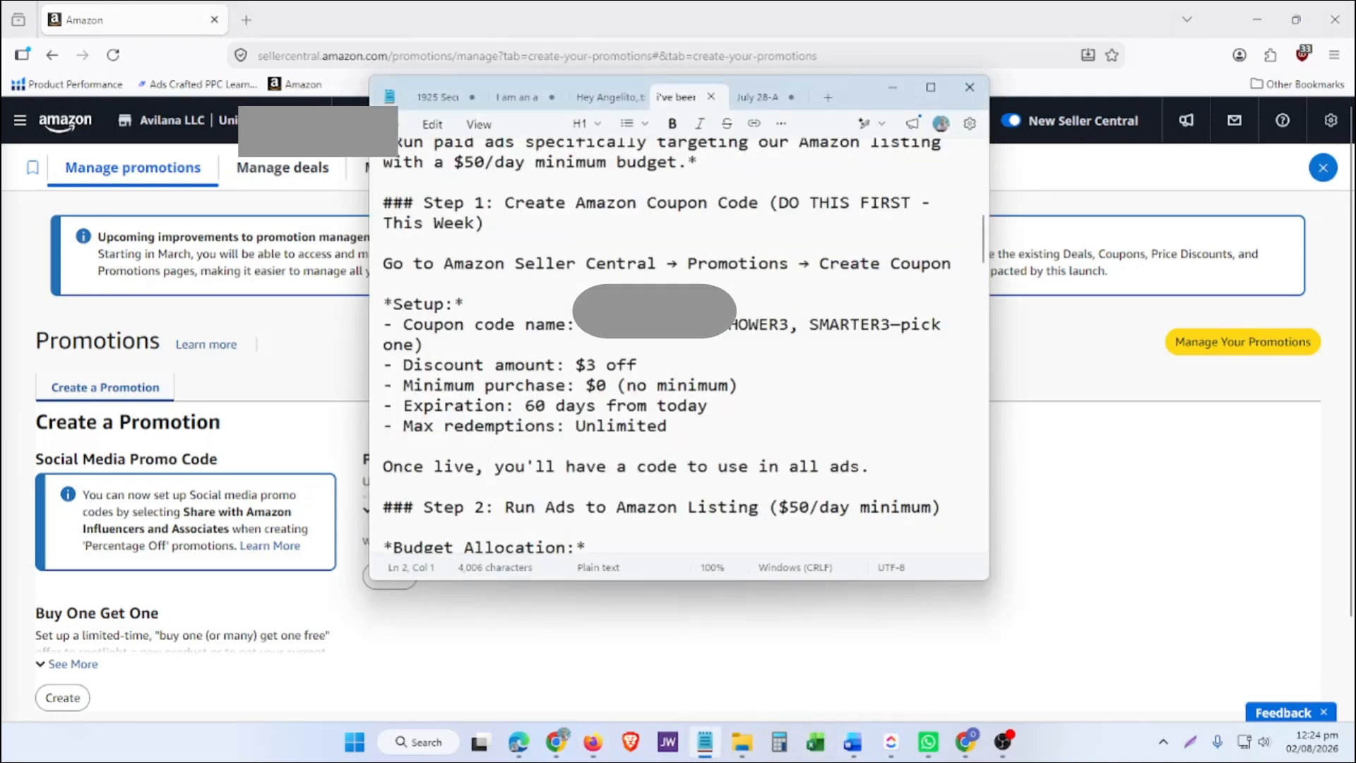
pyautogui.moveTo(576, 365); pyautogui.dragTo(648, 365)
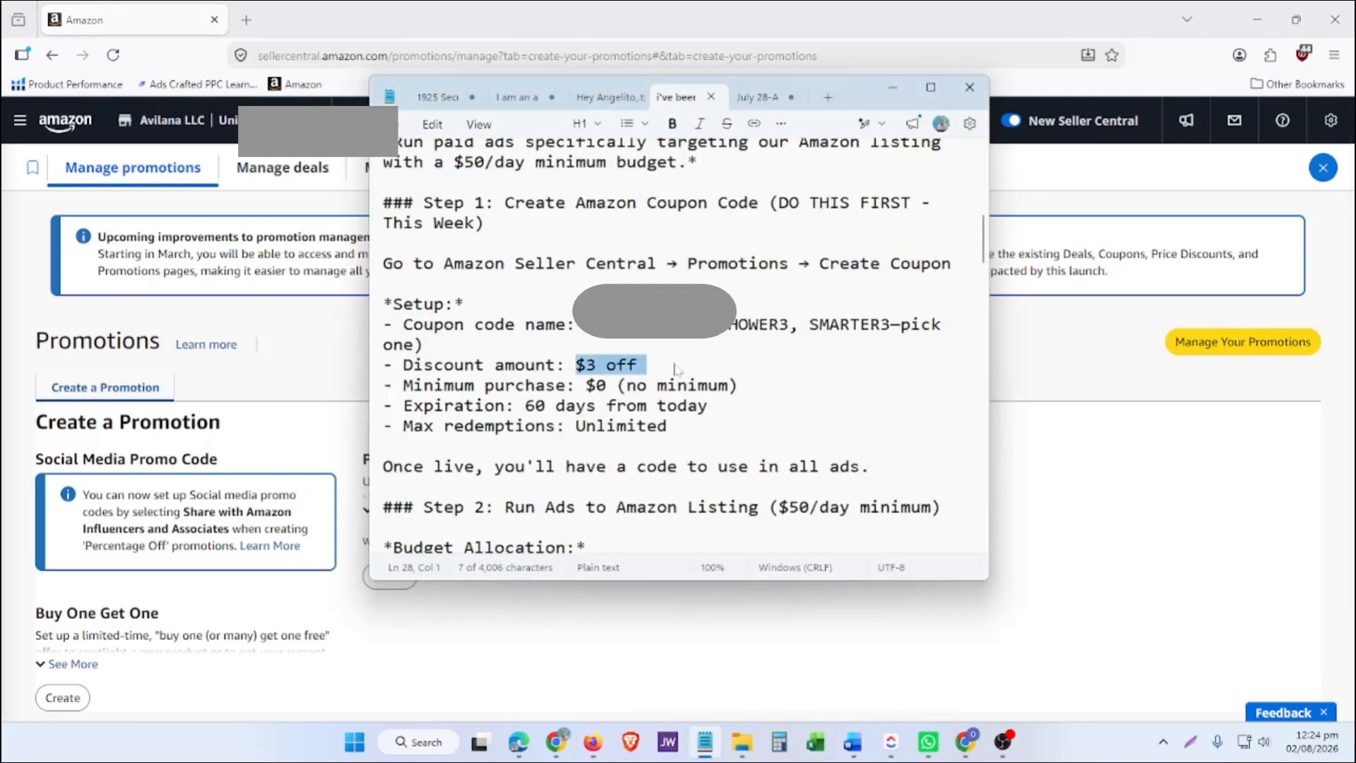
pyautogui.click(893, 87)
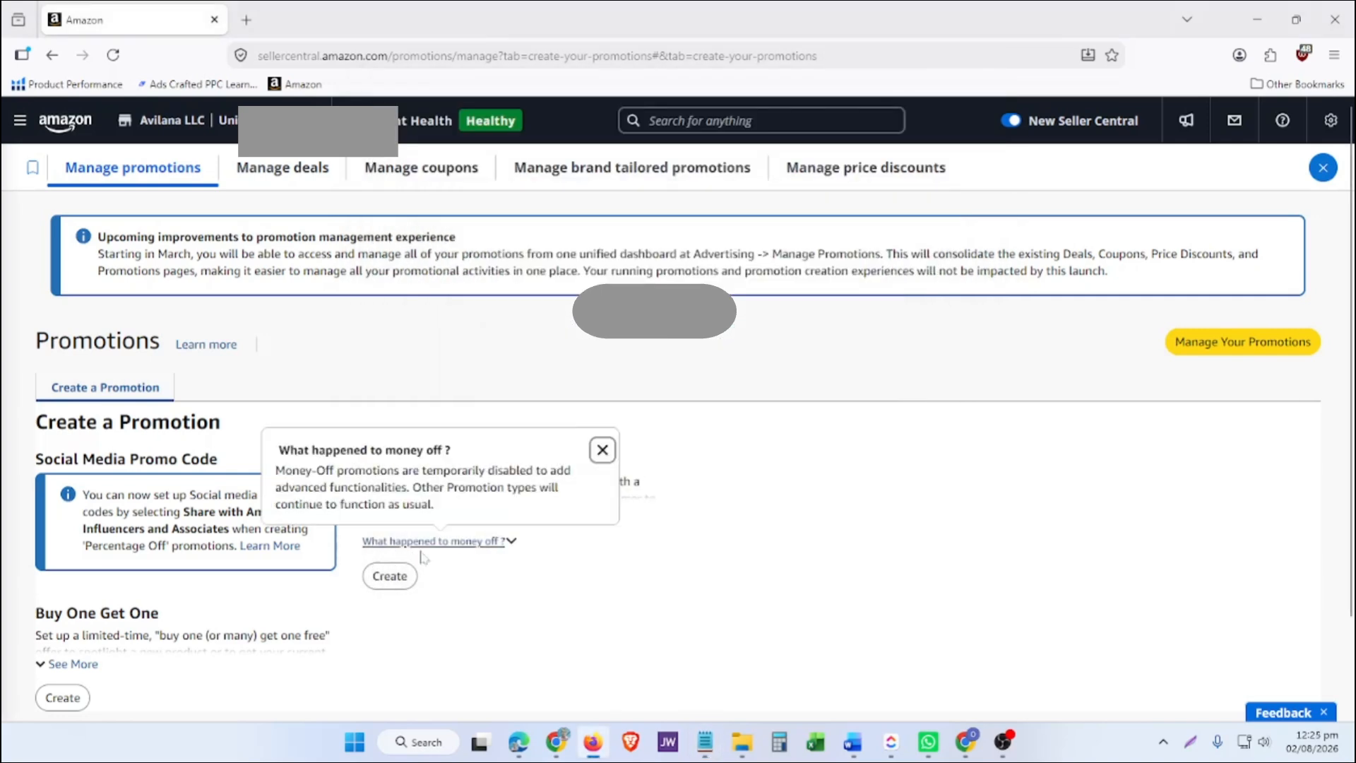
pyautogui.moveTo(440, 551)
pyautogui.click(706, 741)
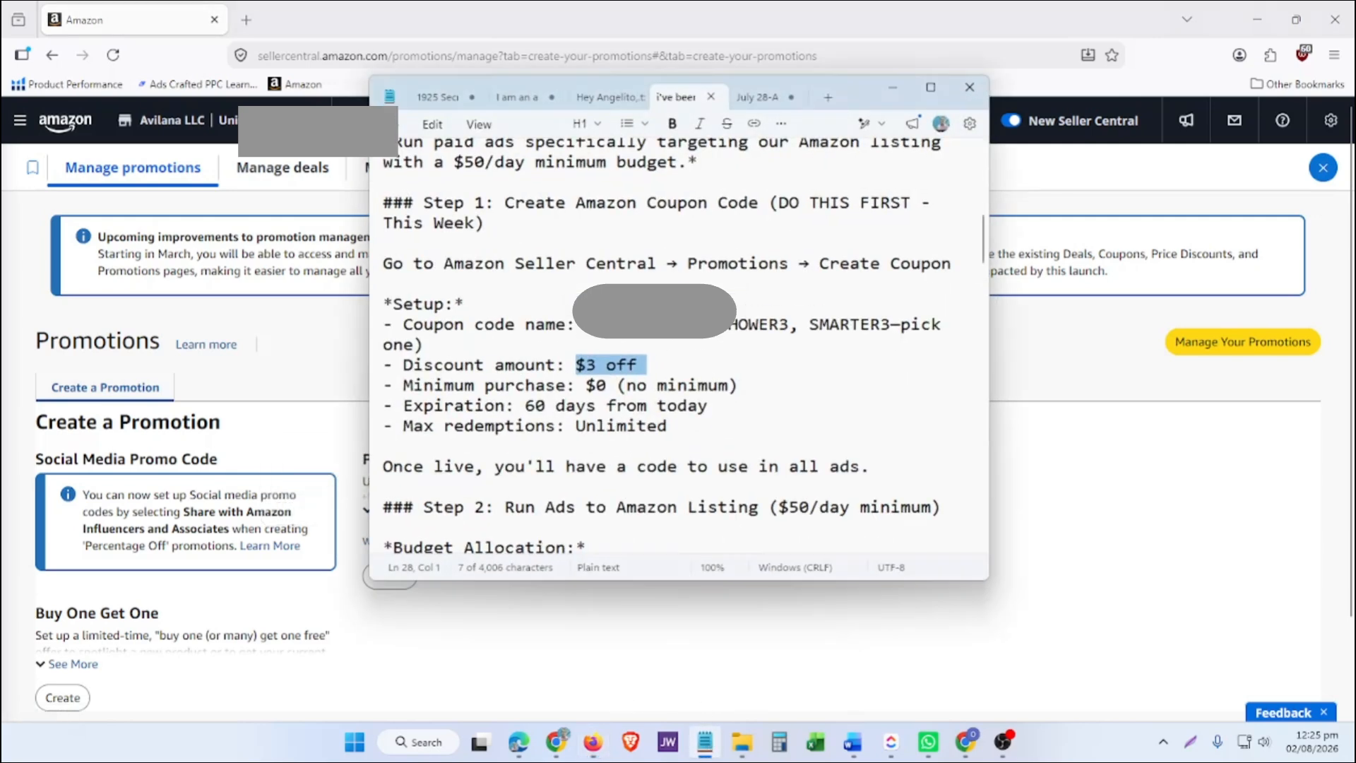
pyautogui.click(603, 613)
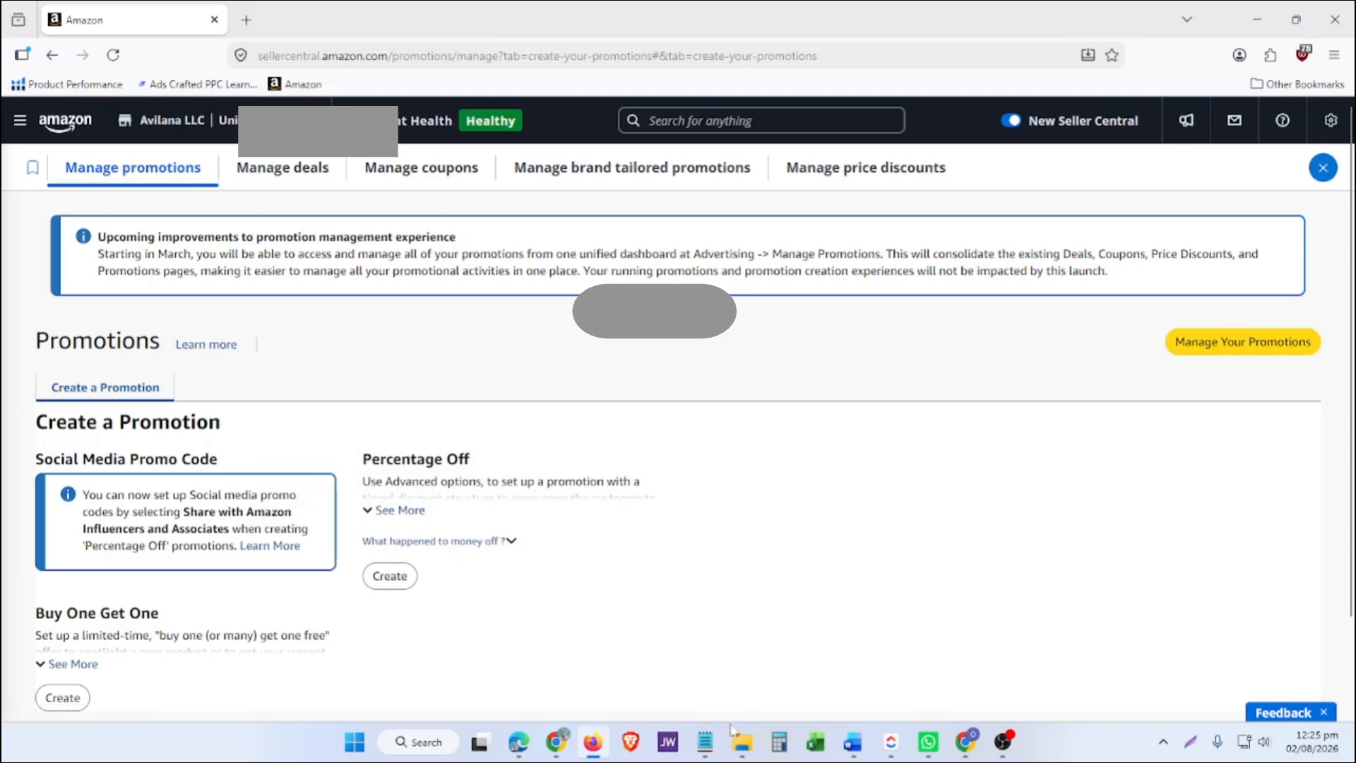
pyautogui.click(710, 748)
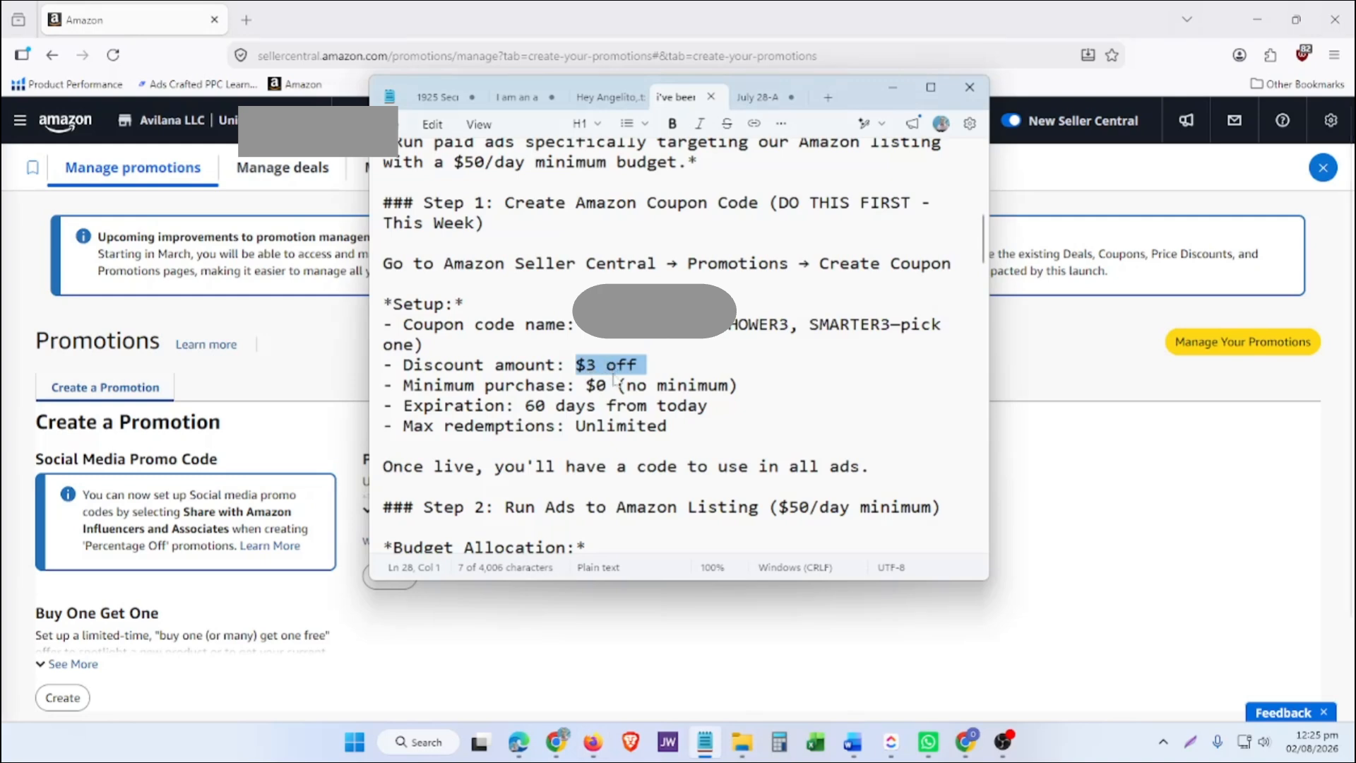
pyautogui.click(893, 88)
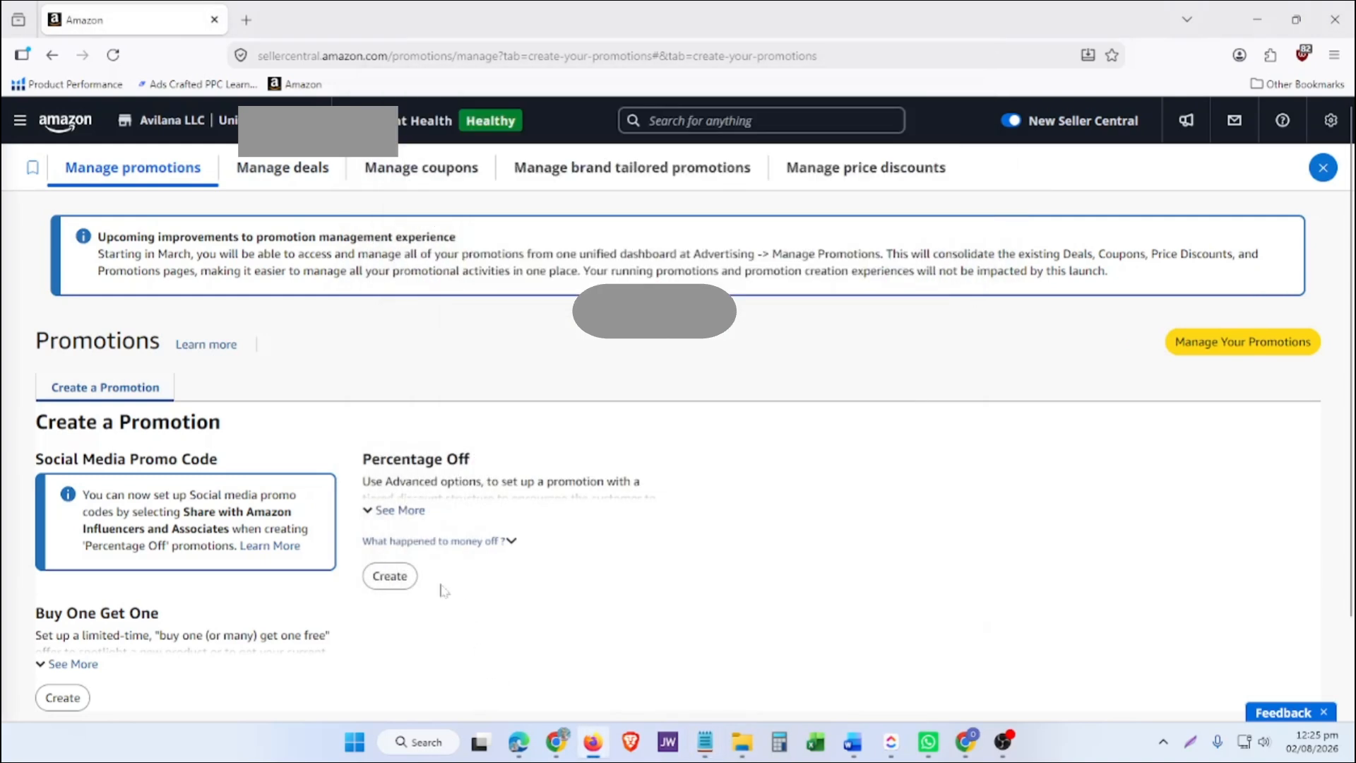
# Step: Expand the Percentage Off description, start creating that promotion and review the coupon setup in the notes
pyautogui.click(399, 510)
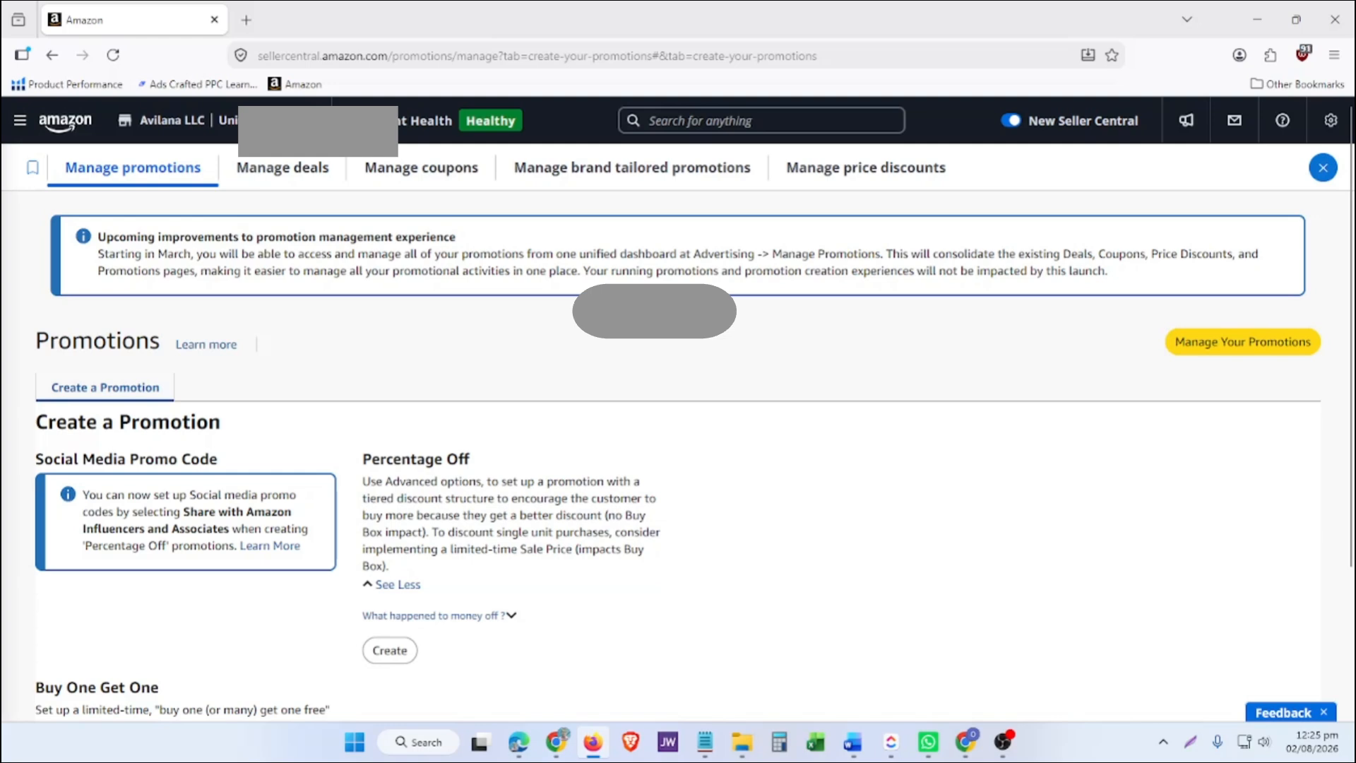
pyautogui.click(390, 650)
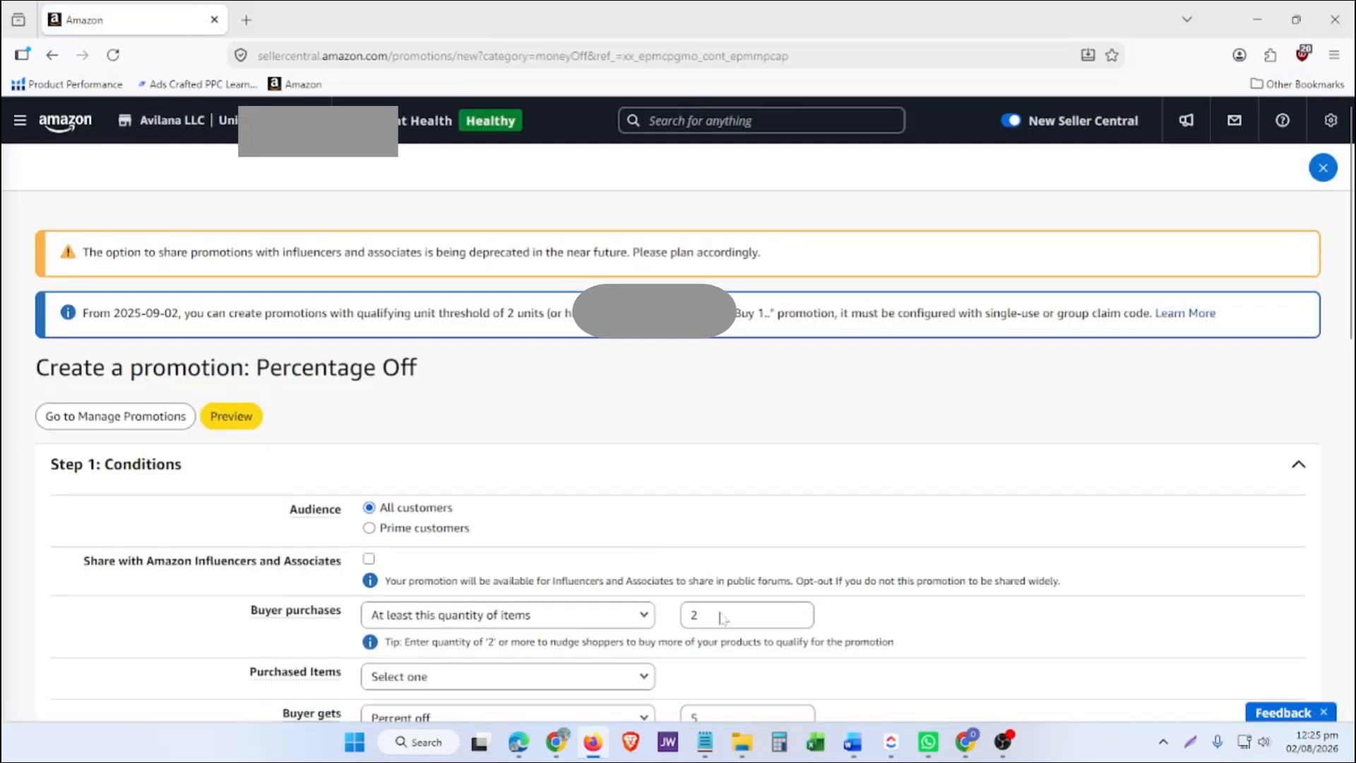
pyautogui.click(705, 742)
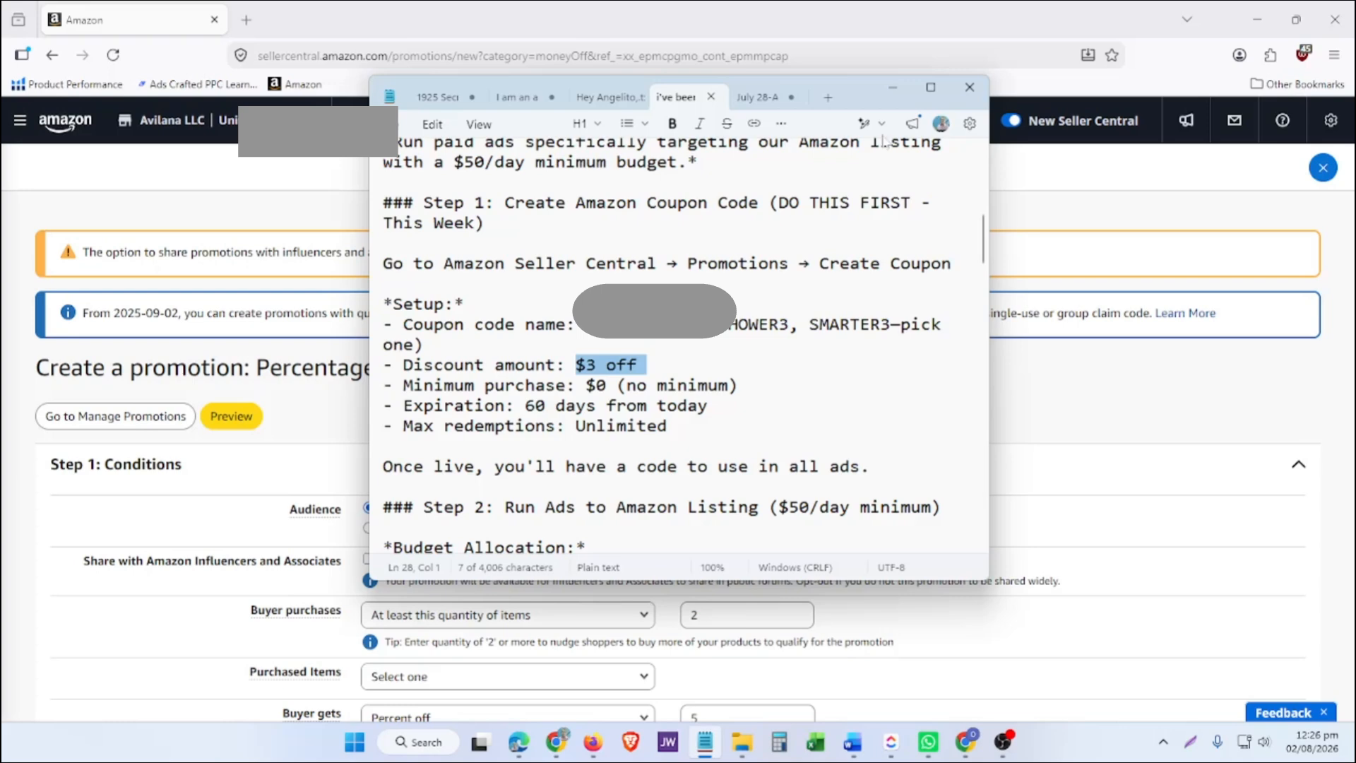
pyautogui.click(891, 100)
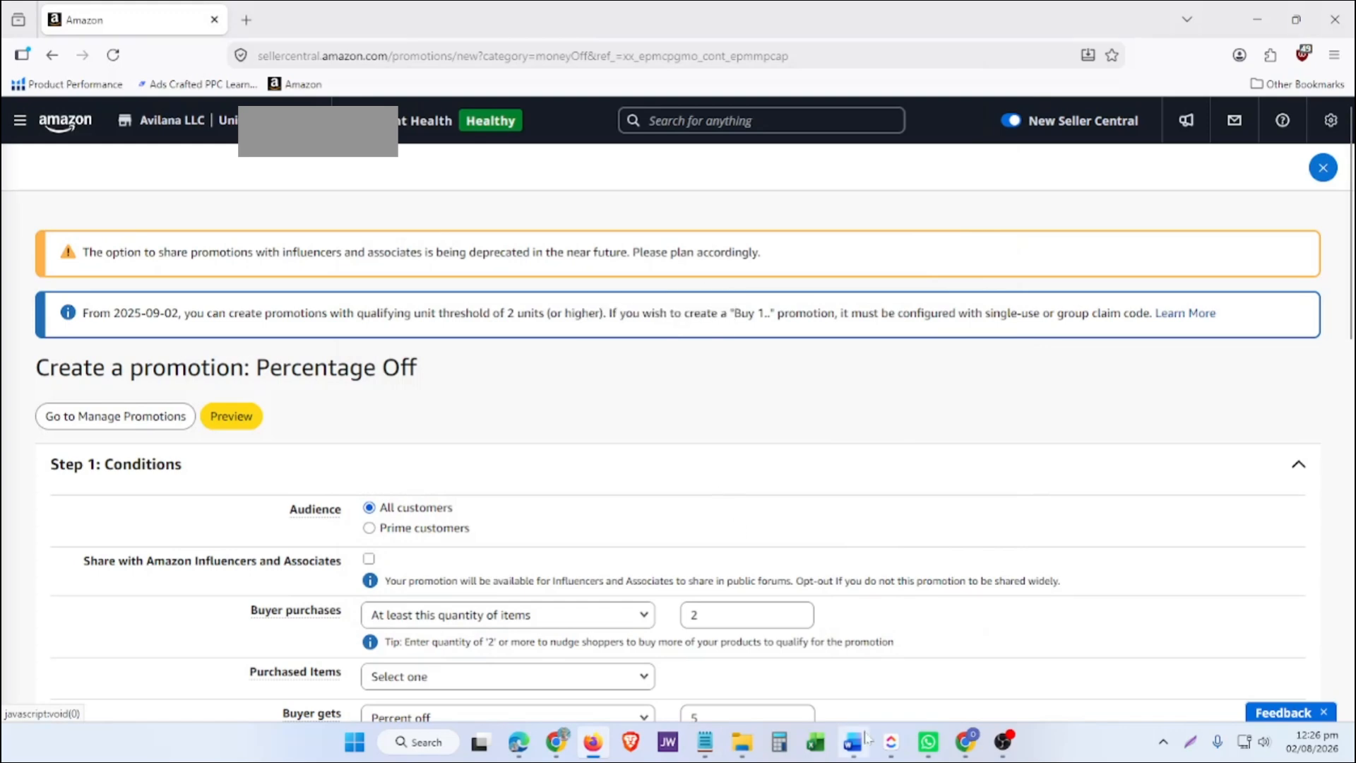
pyautogui.click(704, 744)
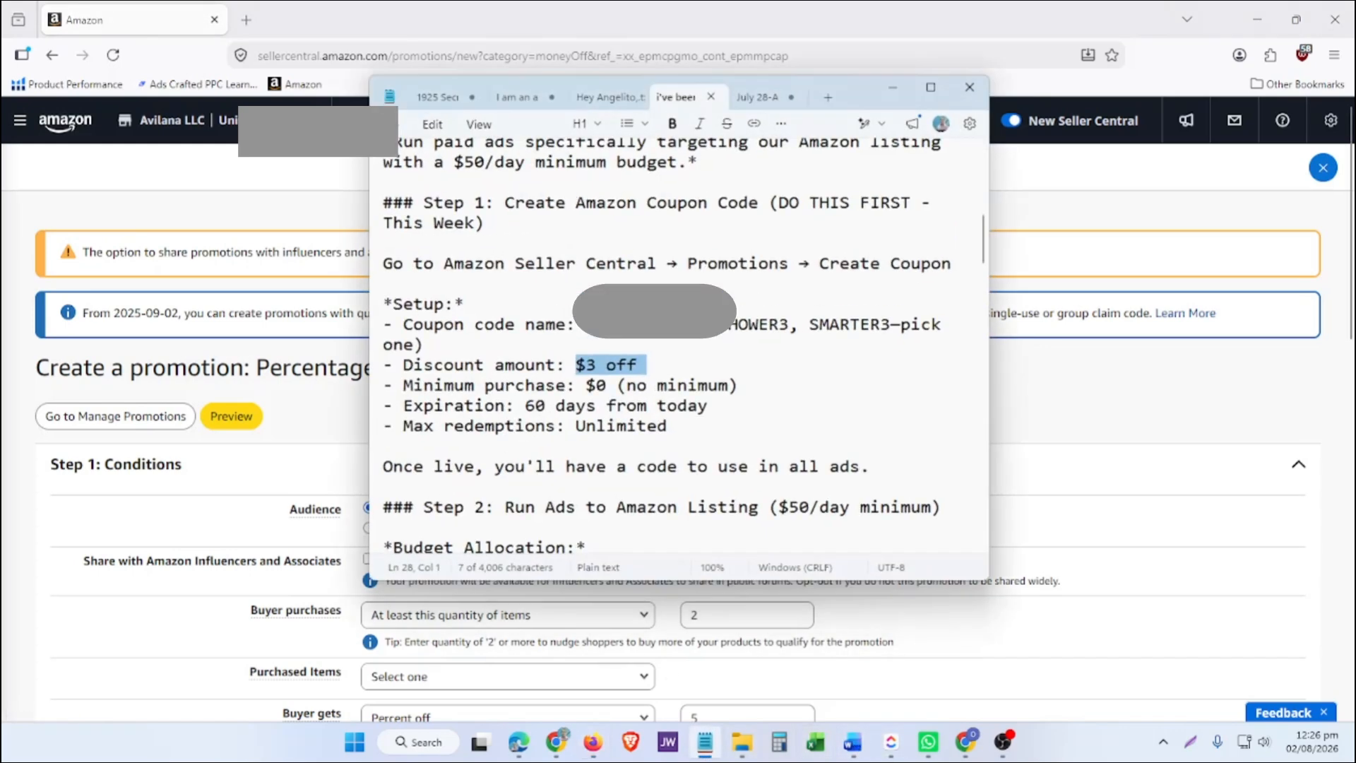
pyautogui.click(1056, 420)
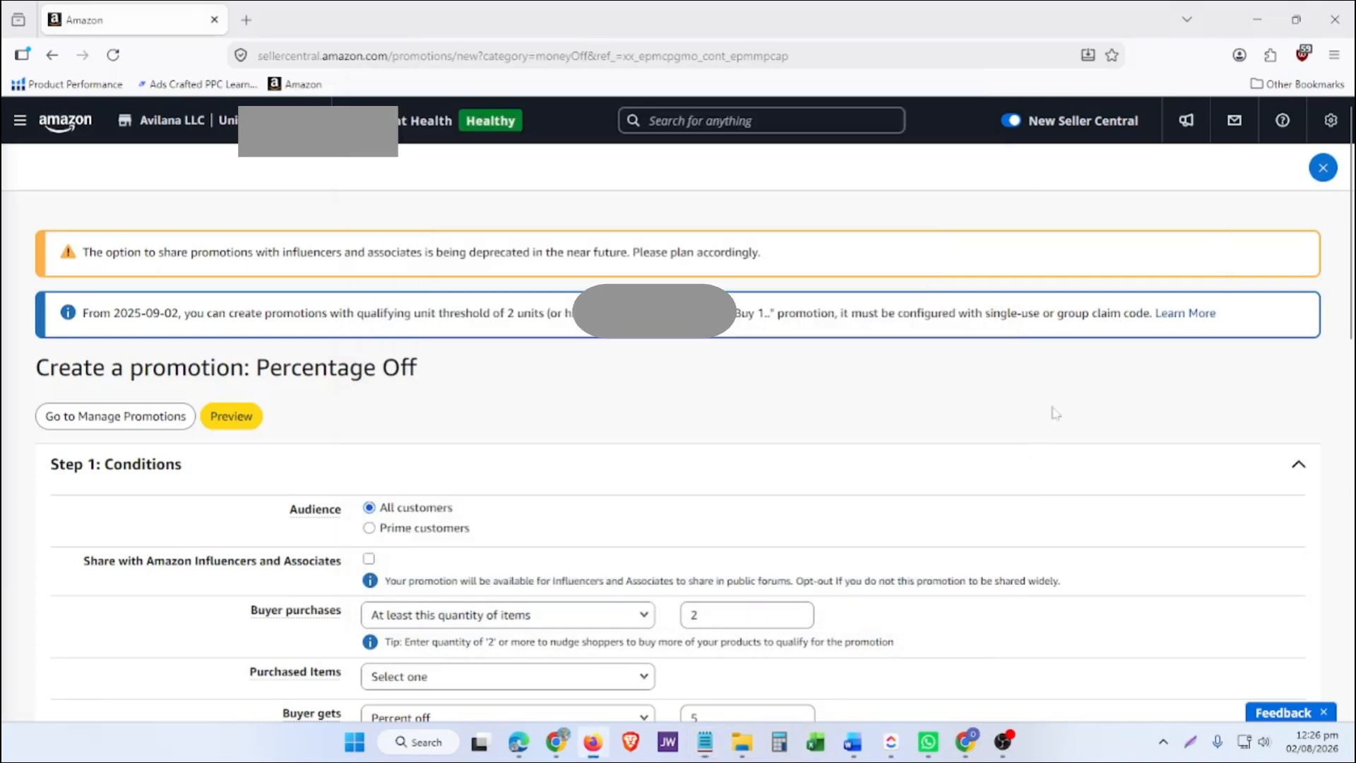
# Step: Set the buyer's minimum purchase to 1 item and choose Entire catalog as the purchased items
pyautogui.scroll(-1, 694, 513)
pyautogui.scroll(1, 693, 513)
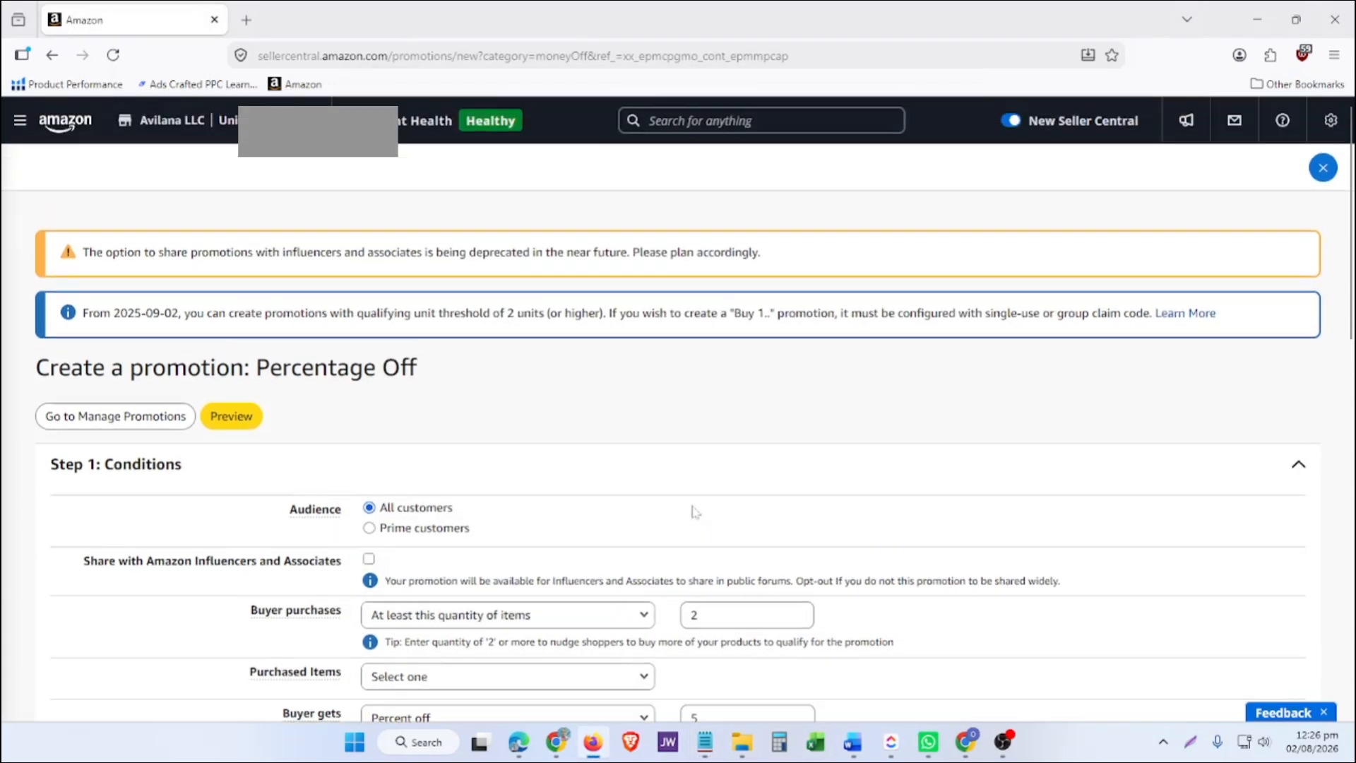
pyautogui.scroll(-2, 389, 420)
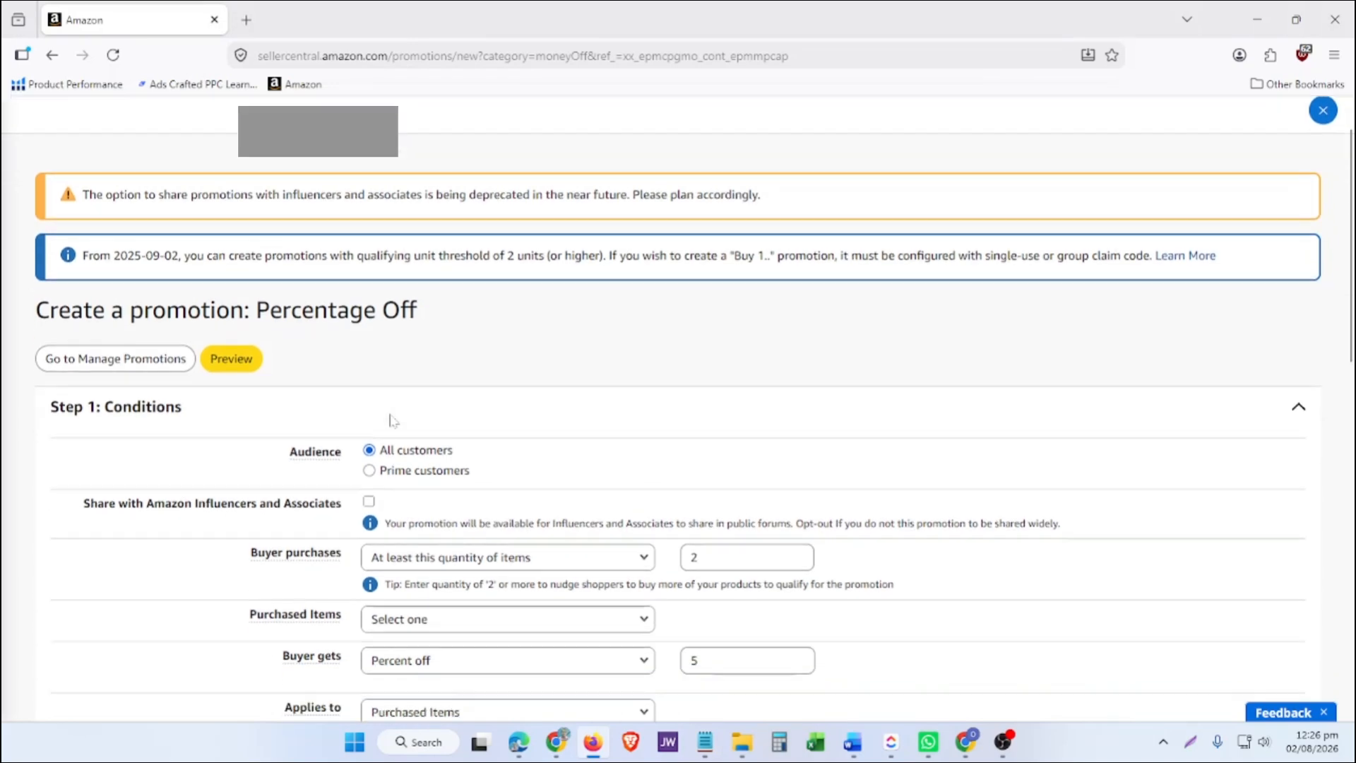
pyautogui.scroll(-2, 391, 420)
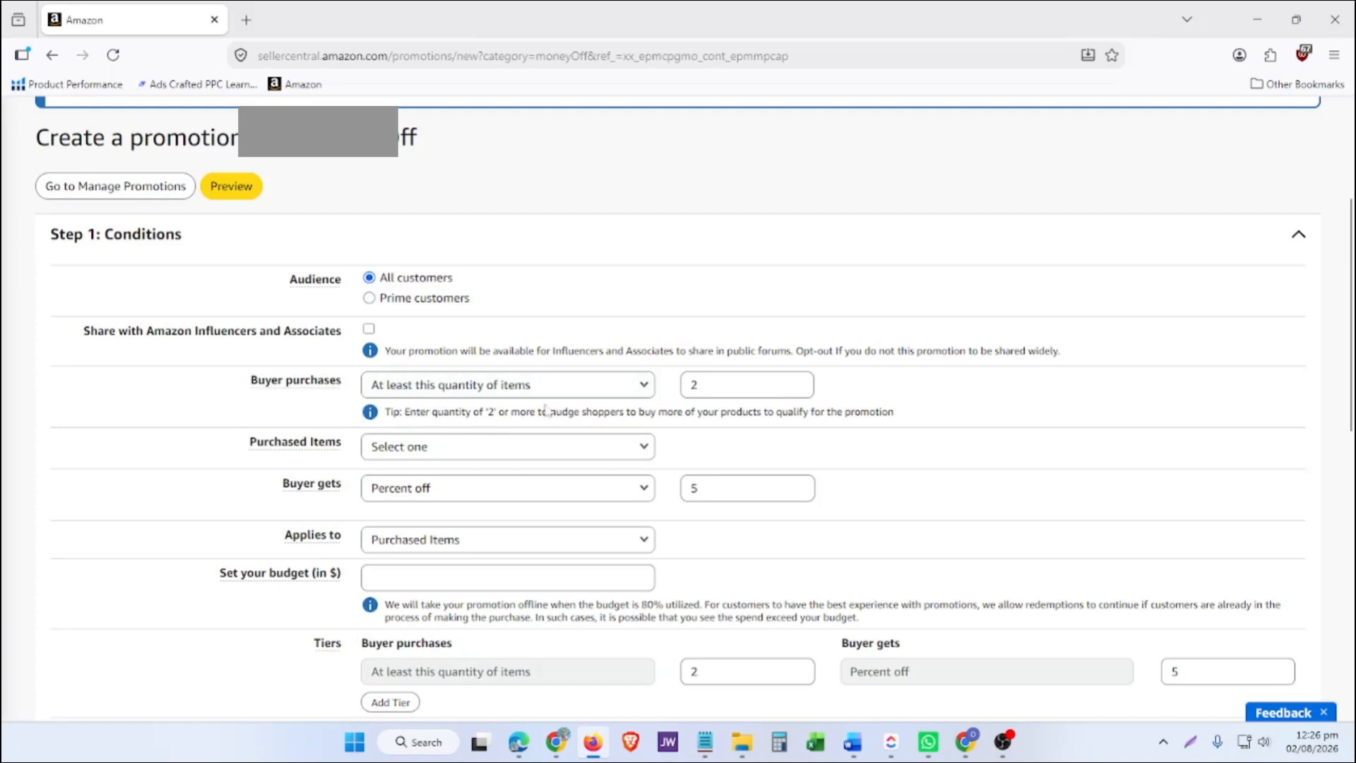
pyautogui.doubleClick(697, 386)
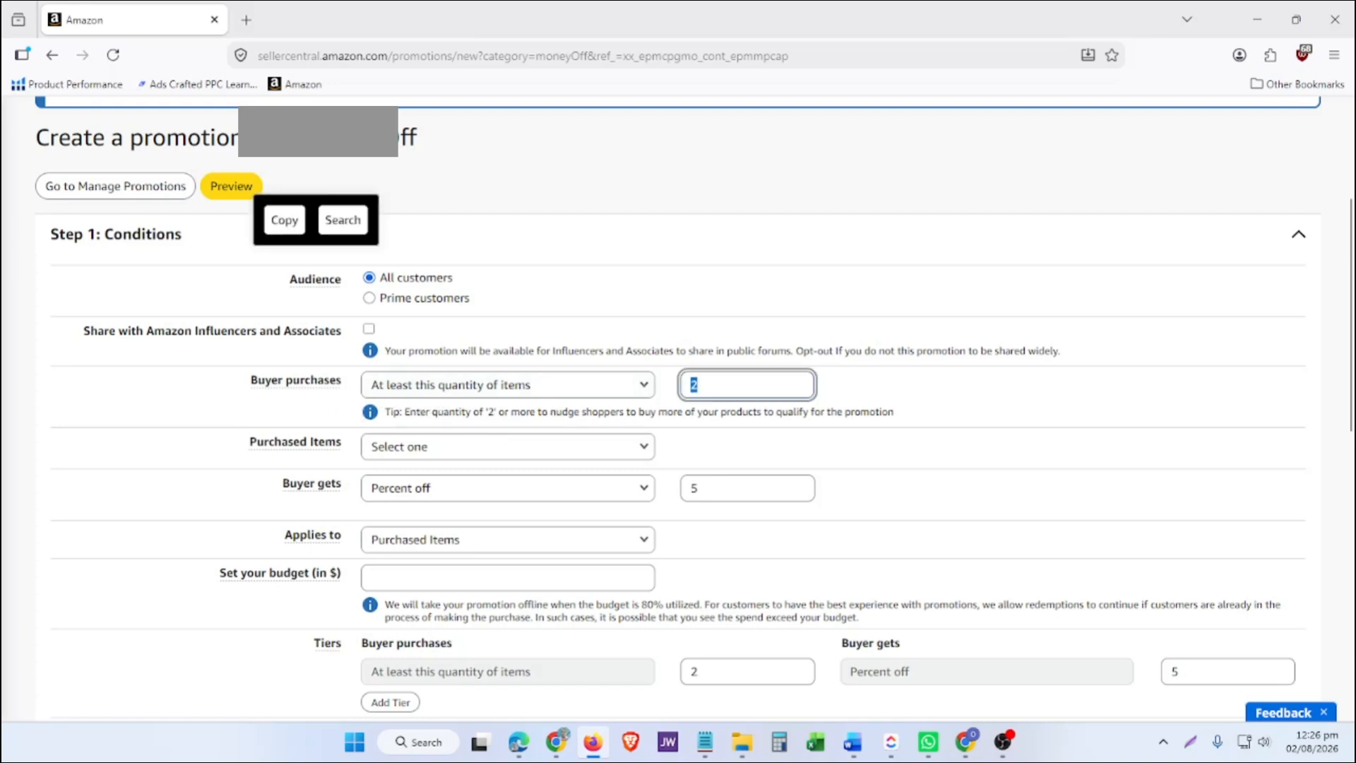
pyautogui.write('1')
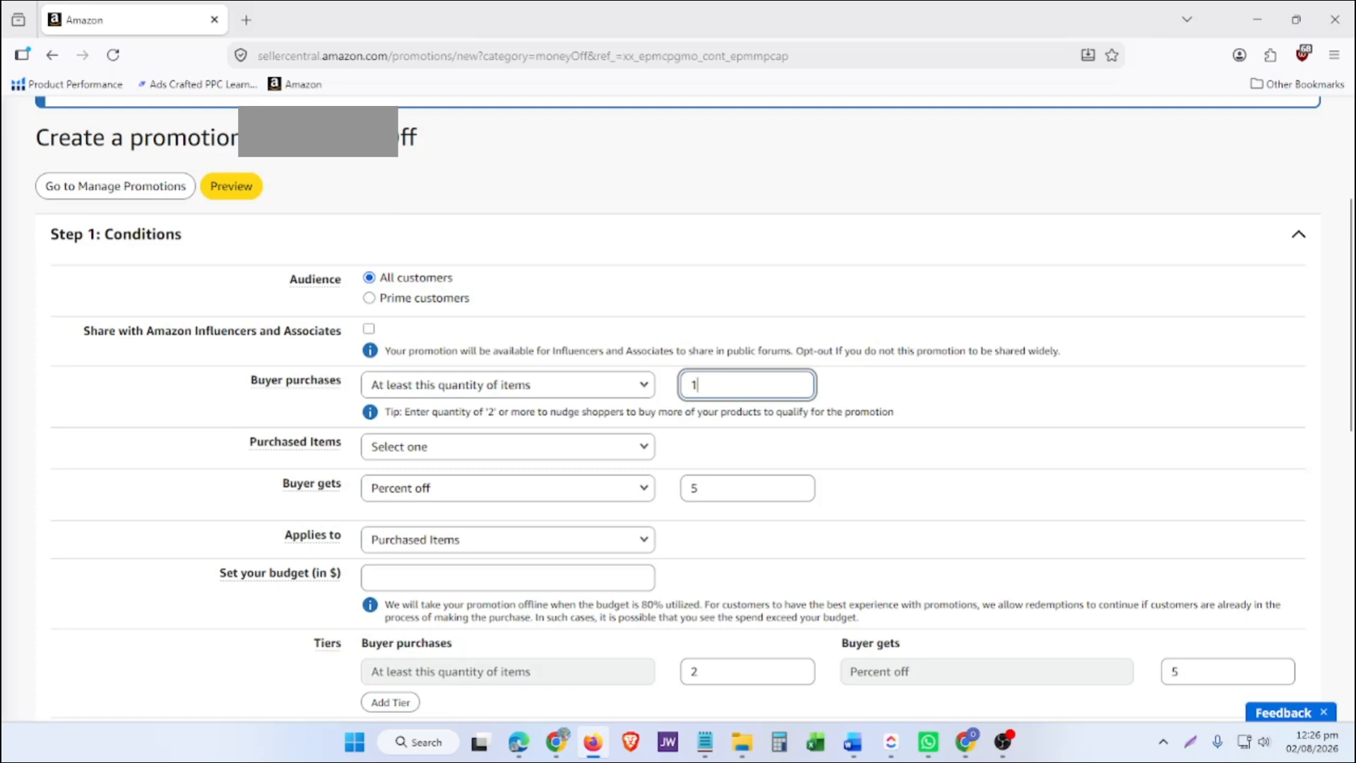
pyautogui.click(460, 448)
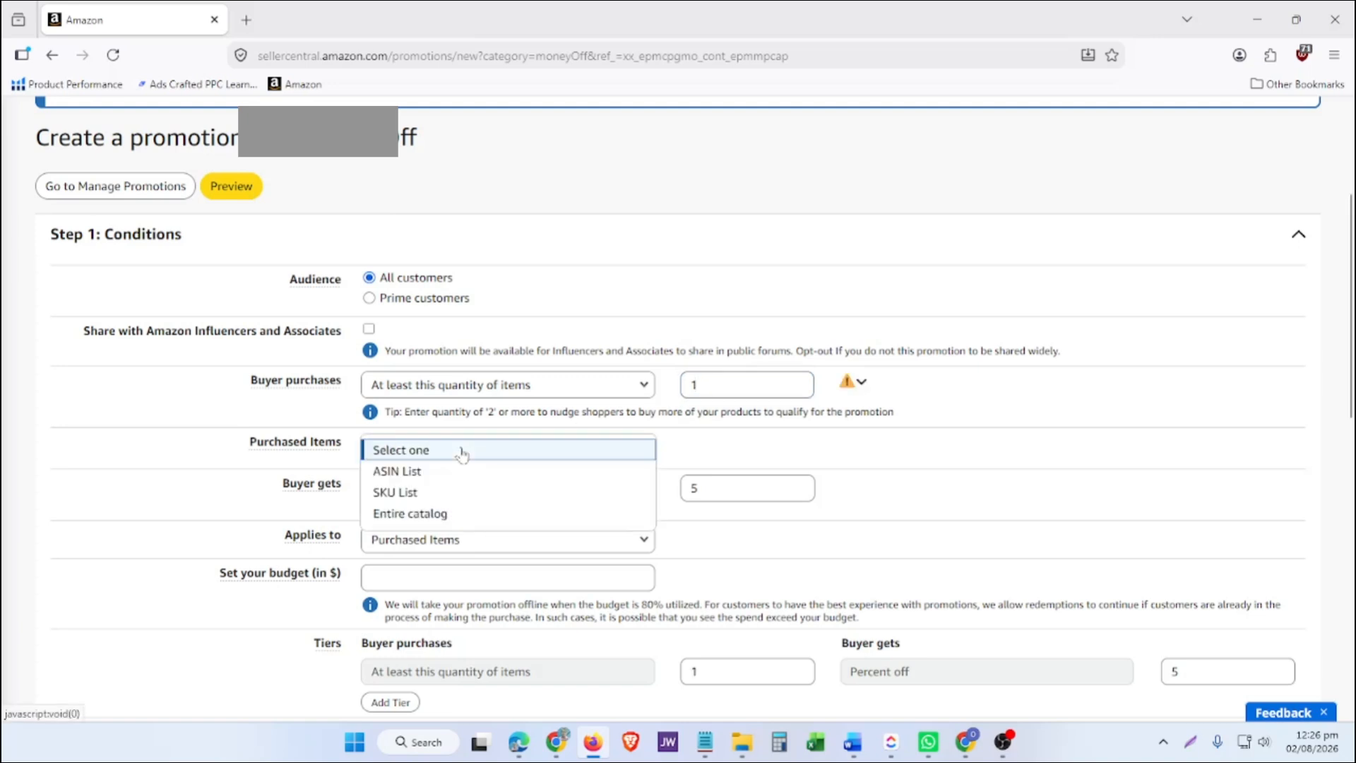
pyautogui.click(422, 514)
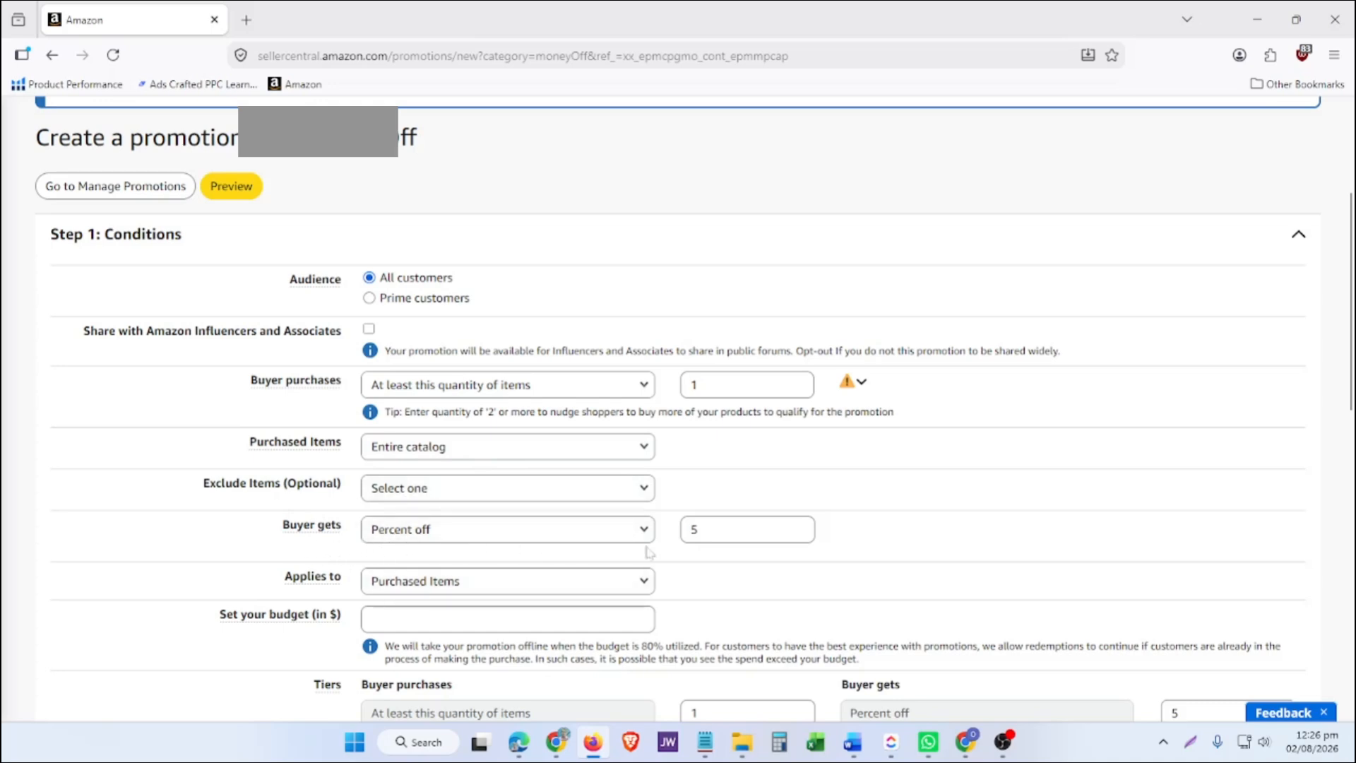
# Step: Set the buyer's discount to 15 percent off and recheck the coupon setup in the notes
pyautogui.moveTo(724, 531); pyautogui.dragTo(636, 540)
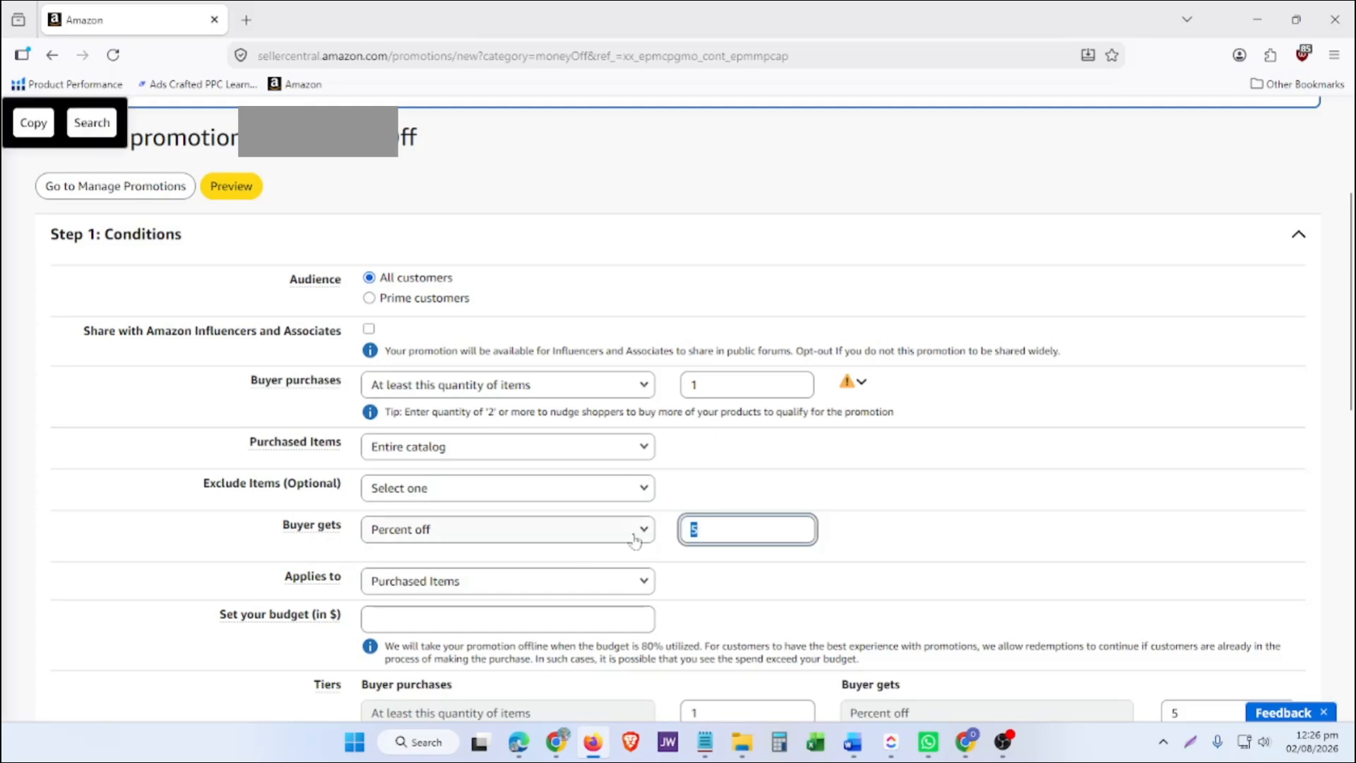
pyautogui.write('15')
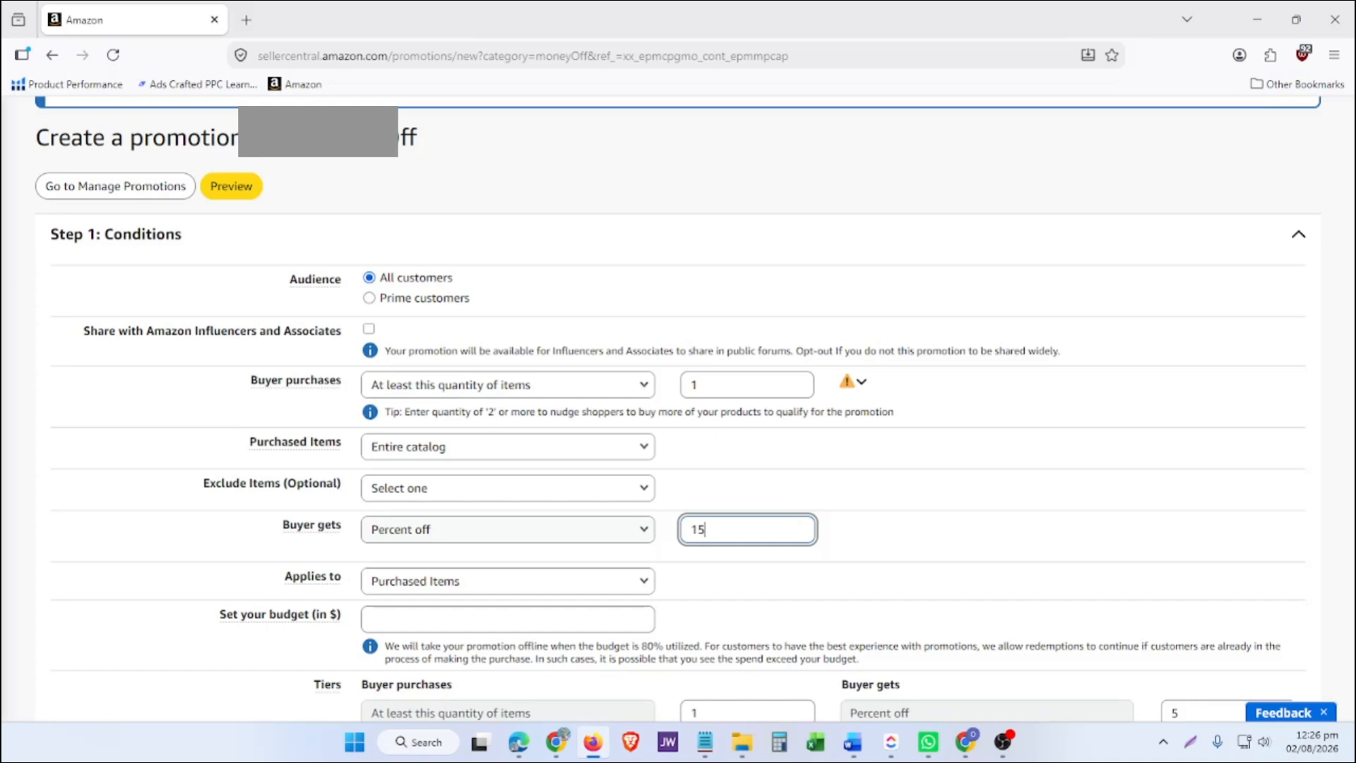
pyautogui.click(717, 757)
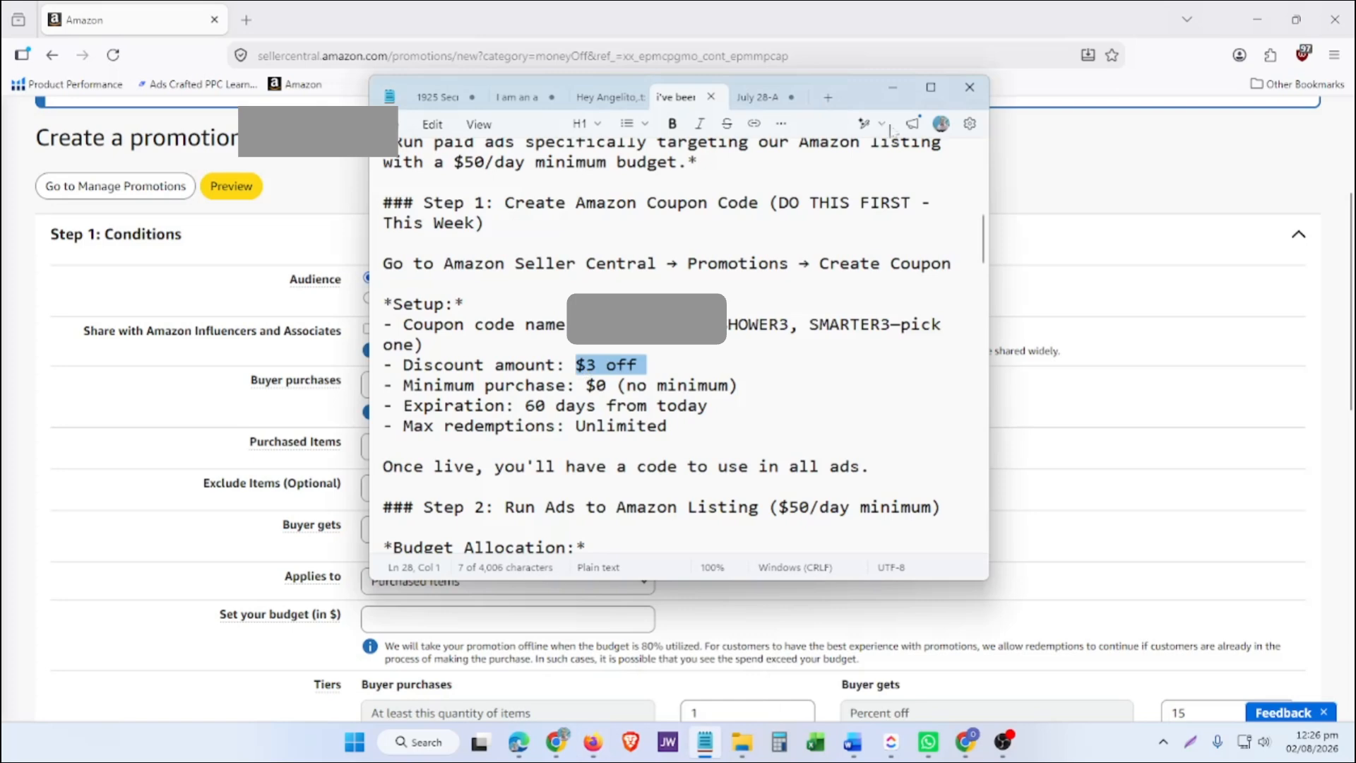
pyautogui.click(894, 90)
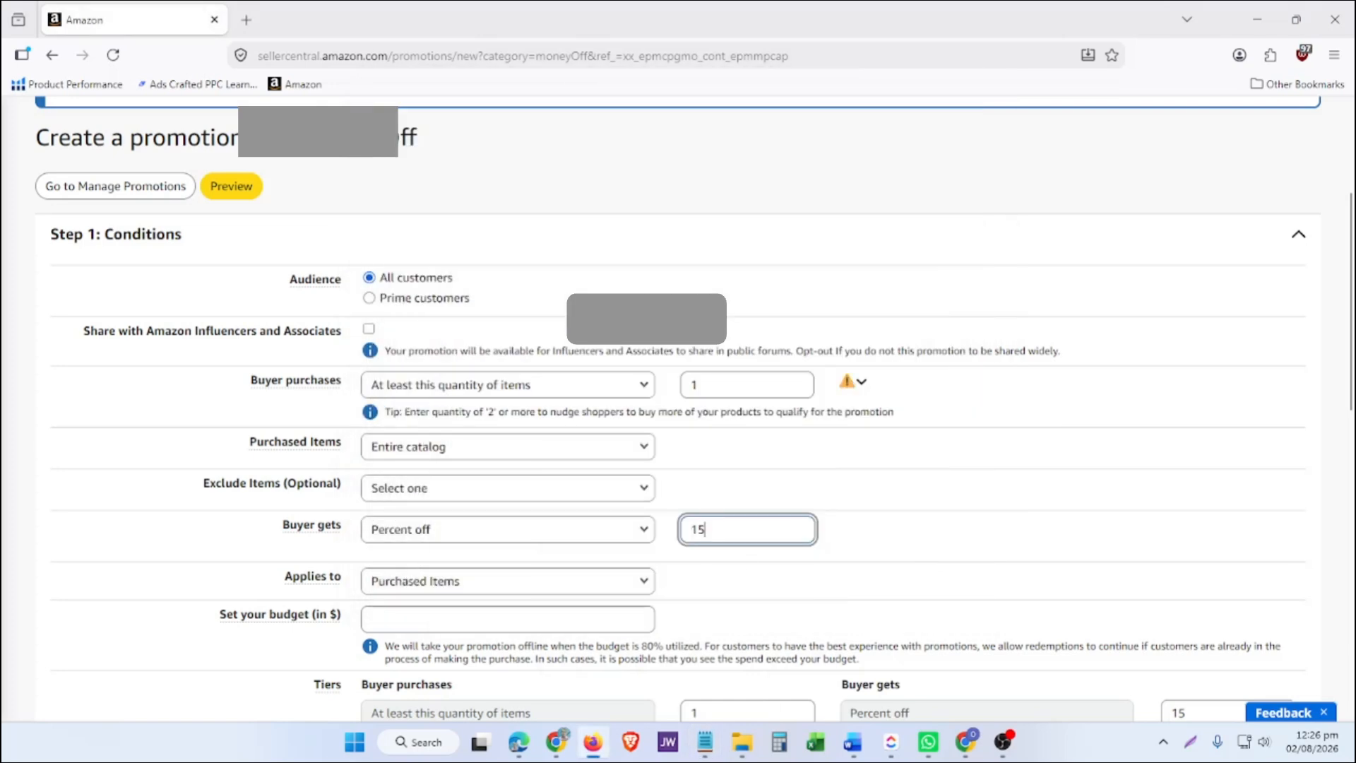
# Step: Set the promotion's budget to 1000 dollars in the conditions
pyautogui.click(332, 629)
pyautogui.scroll(-2, 493, 592)
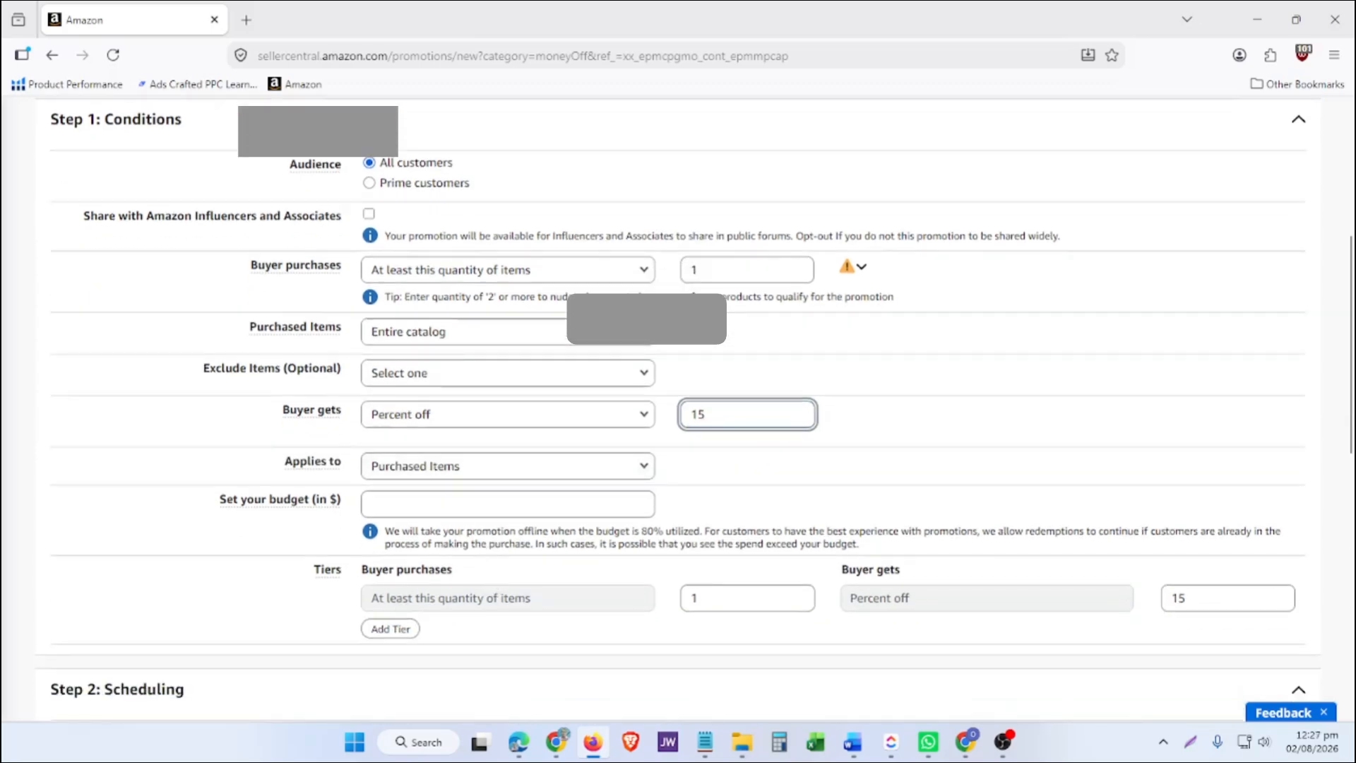
pyautogui.click(493, 504)
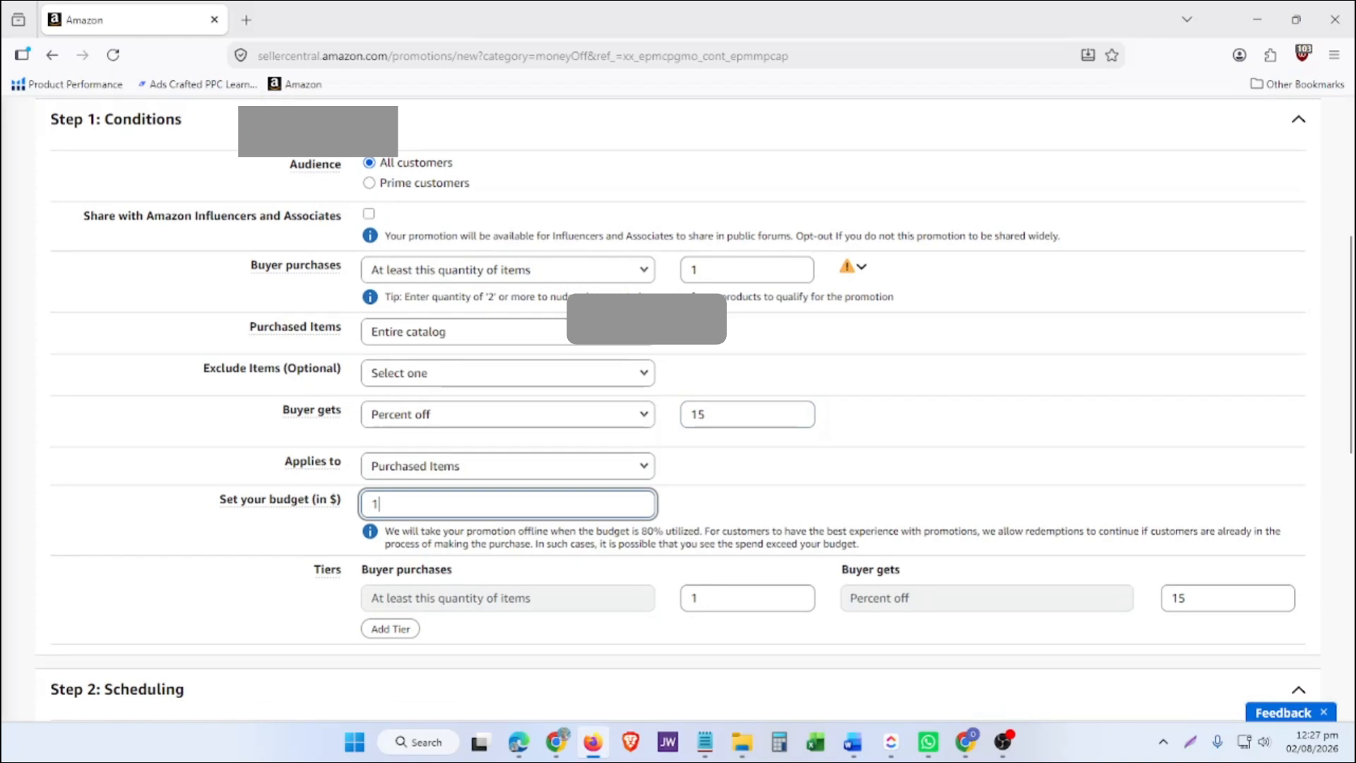
pyautogui.write('000')
pyautogui.click(696, 508)
# Step: Set the promotion's end date to 08/31/2026 in the scheduling section
pyautogui.scroll(-2, 697, 509)
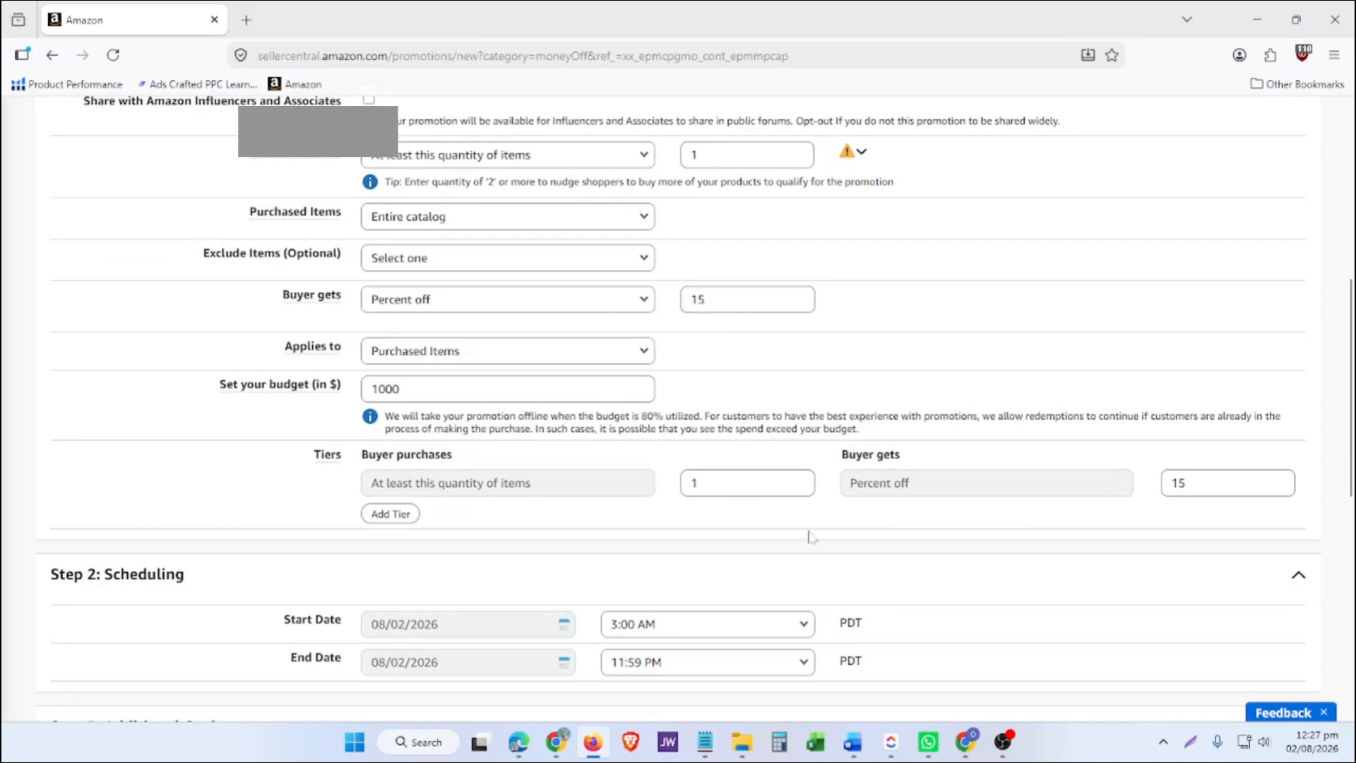
pyautogui.scroll(-2, 812, 537)
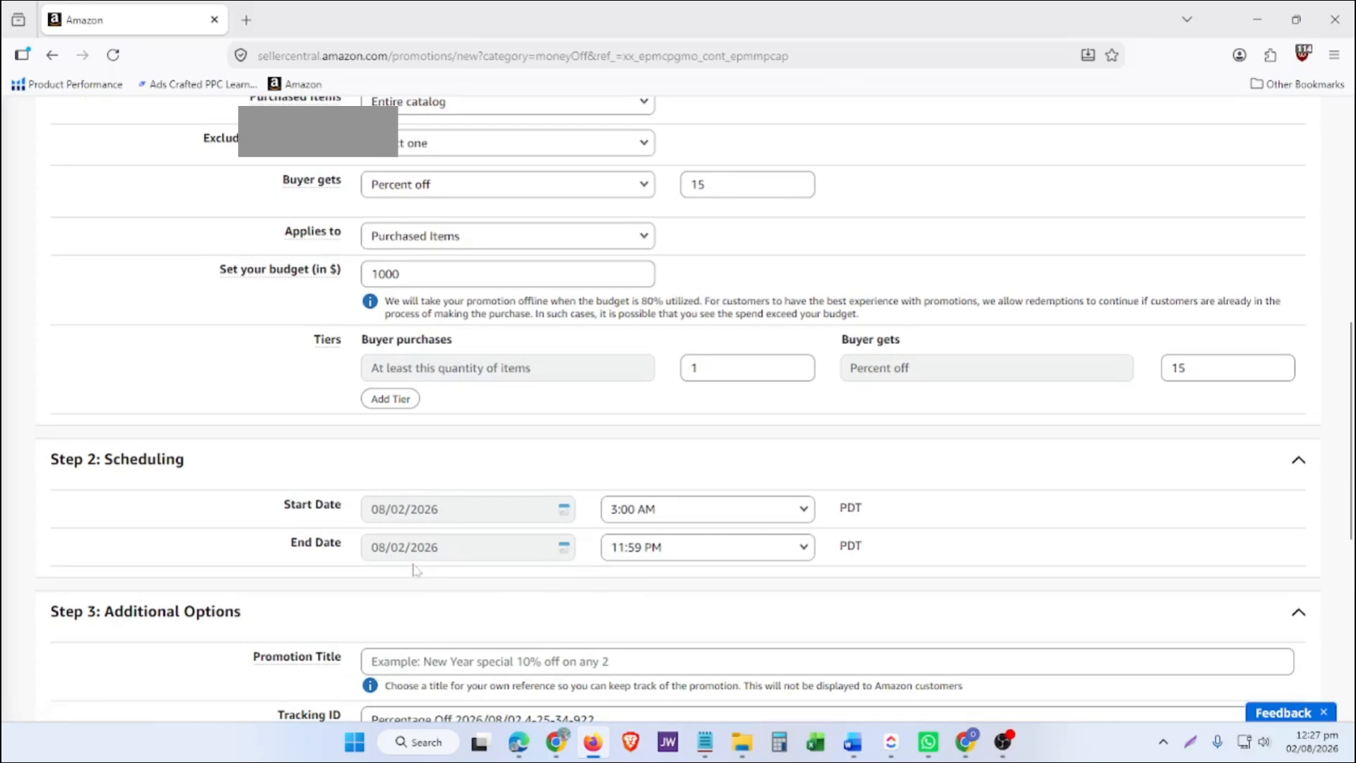
pyautogui.click(410, 549)
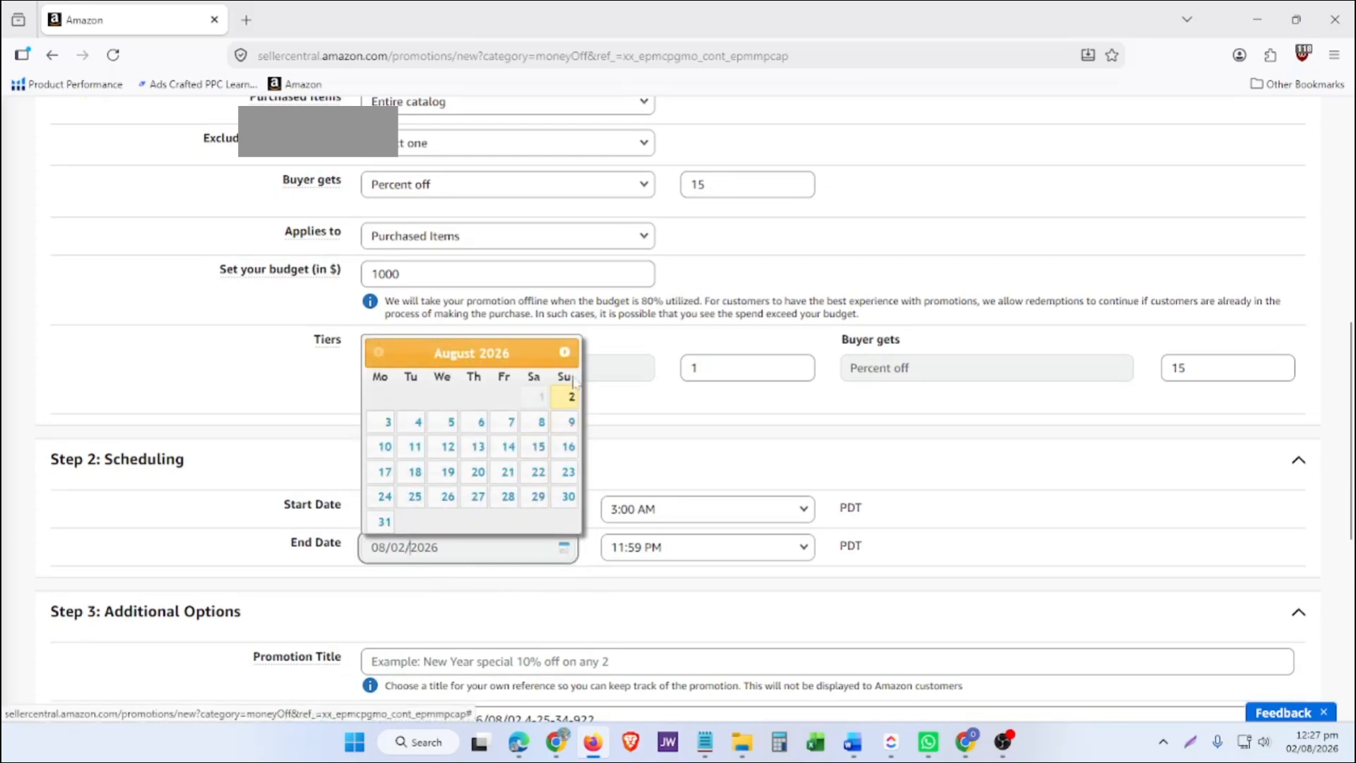
pyautogui.click(565, 352)
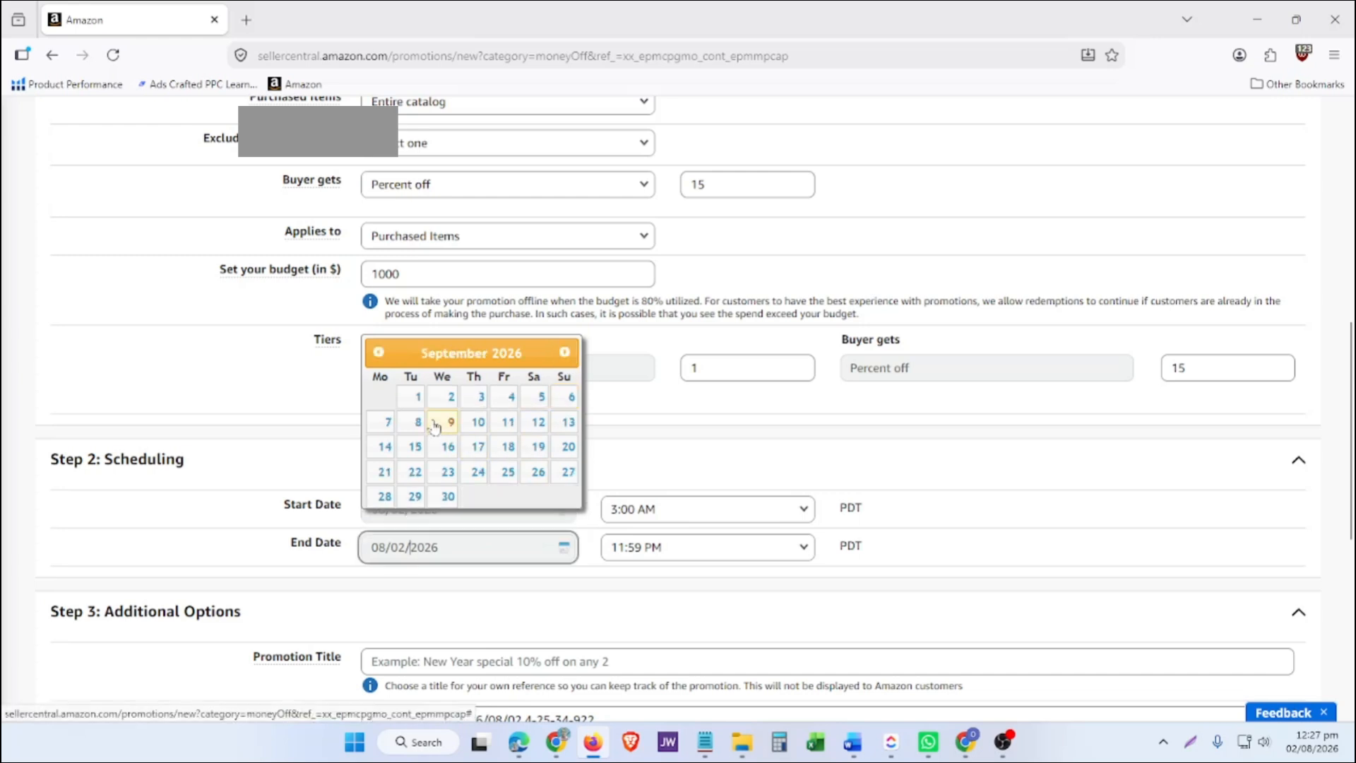
pyautogui.click(378, 352)
pyautogui.click(382, 523)
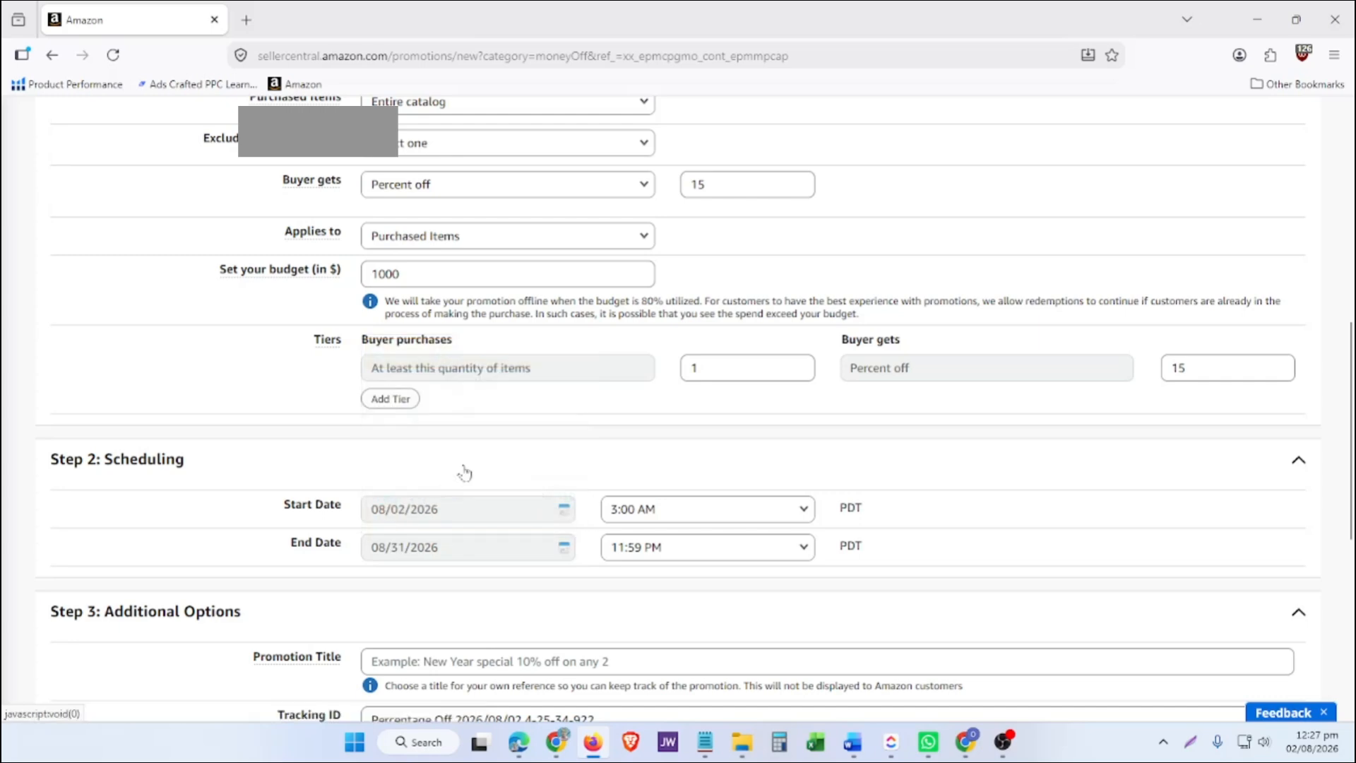
# Step: Check the suggested coupon code names in the Notepad notes and enter SHOWER3 as the group claim code
pyautogui.scroll(-2, 473, 470)
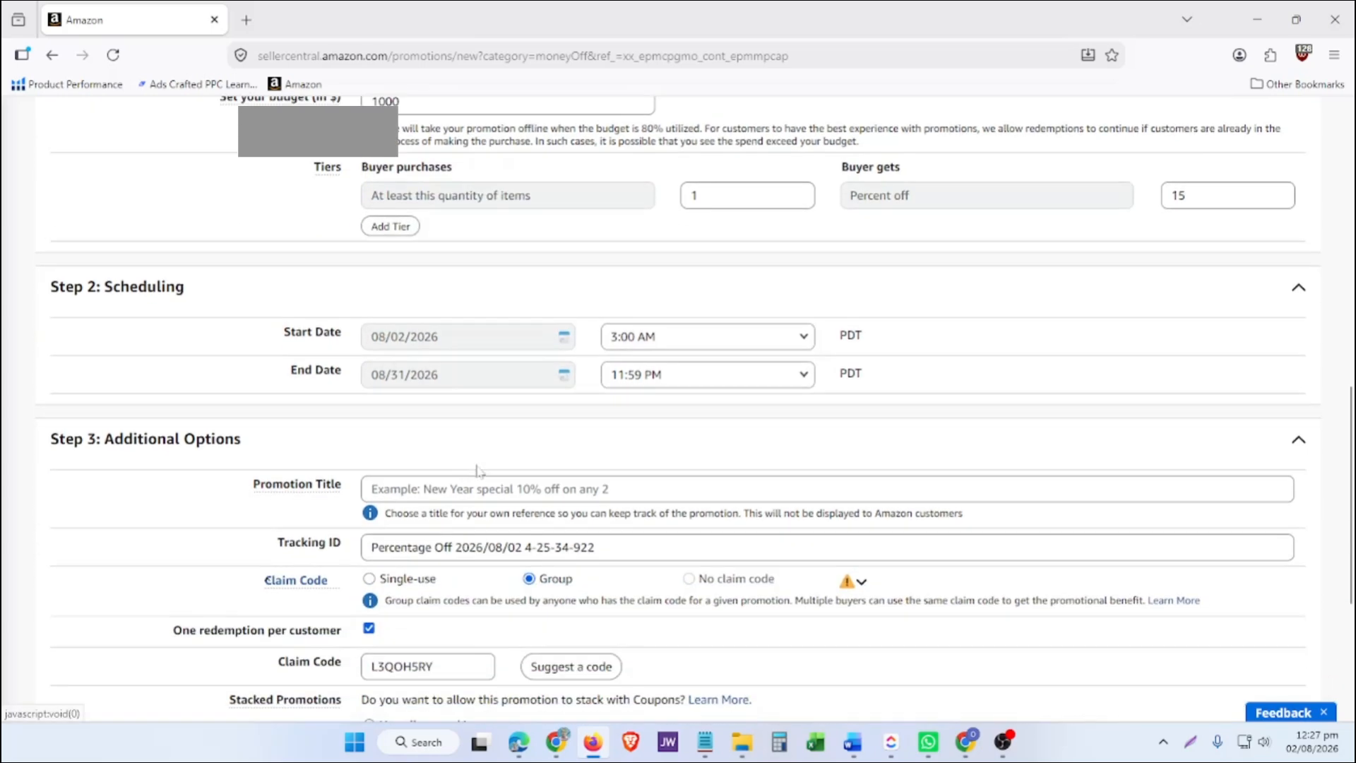
pyautogui.moveTo(892, 742)
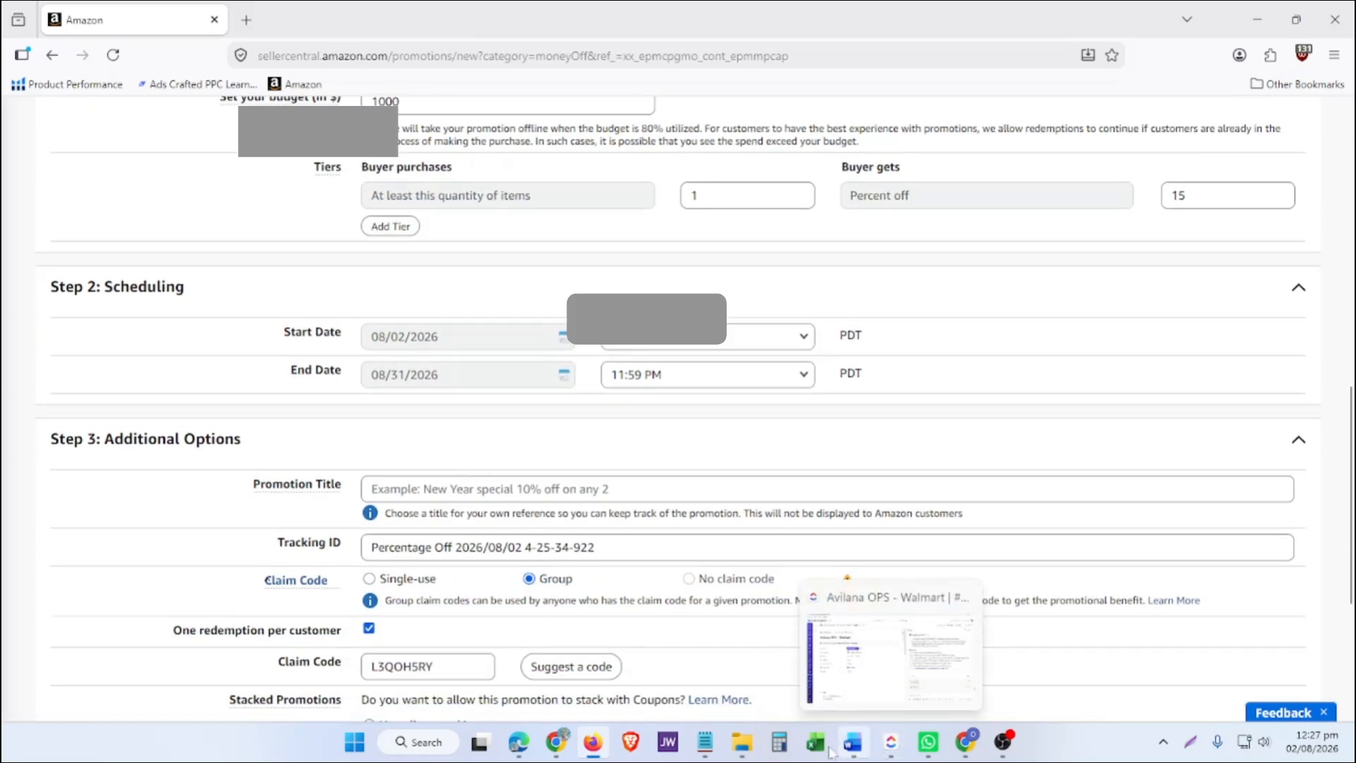
pyautogui.click(708, 745)
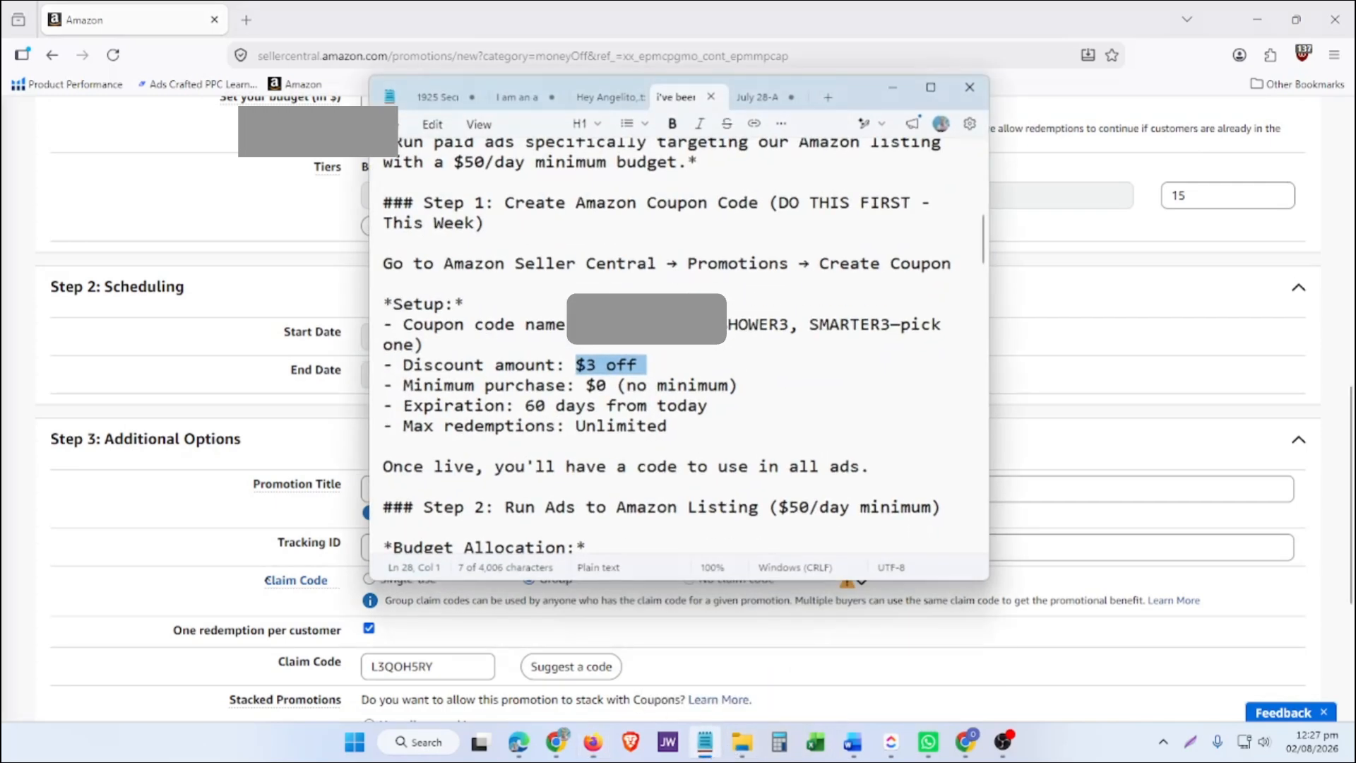
pyautogui.click(893, 87)
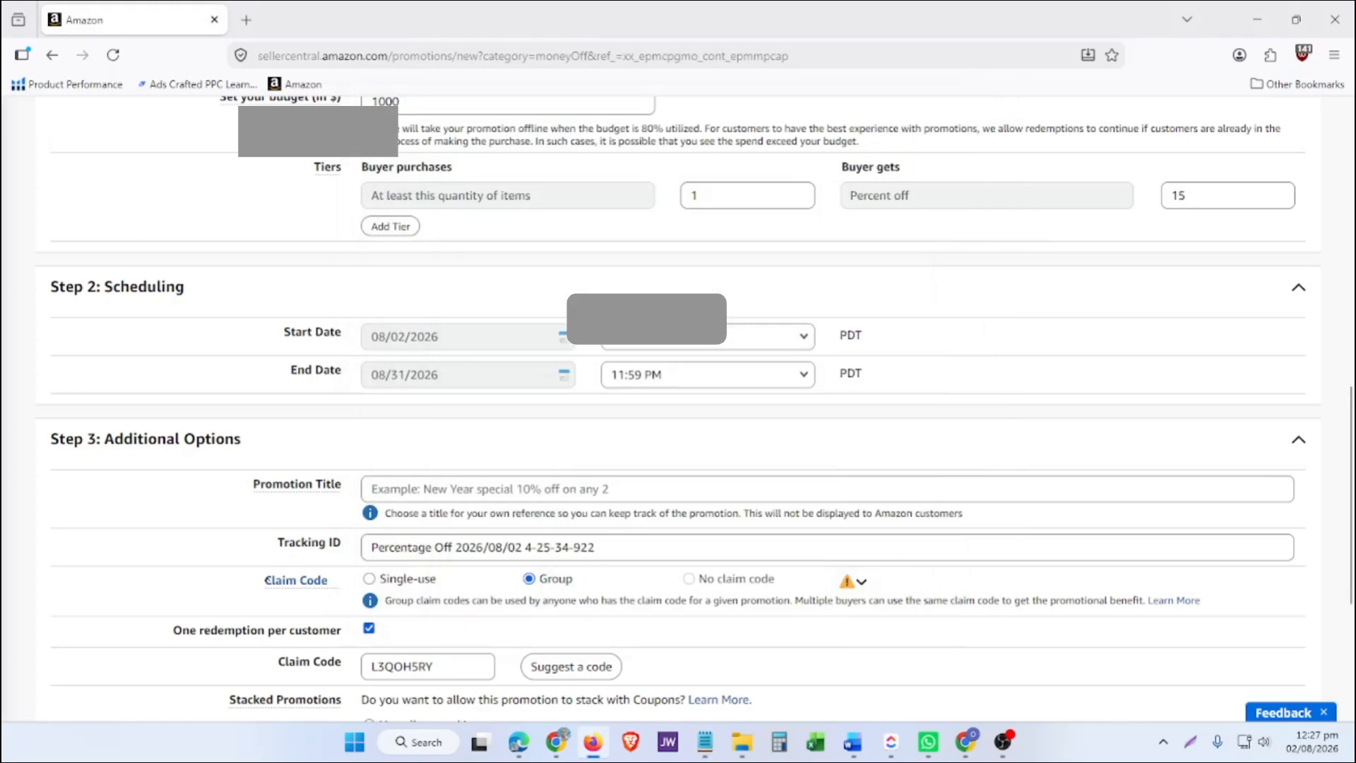
pyautogui.doubleClick(395, 667)
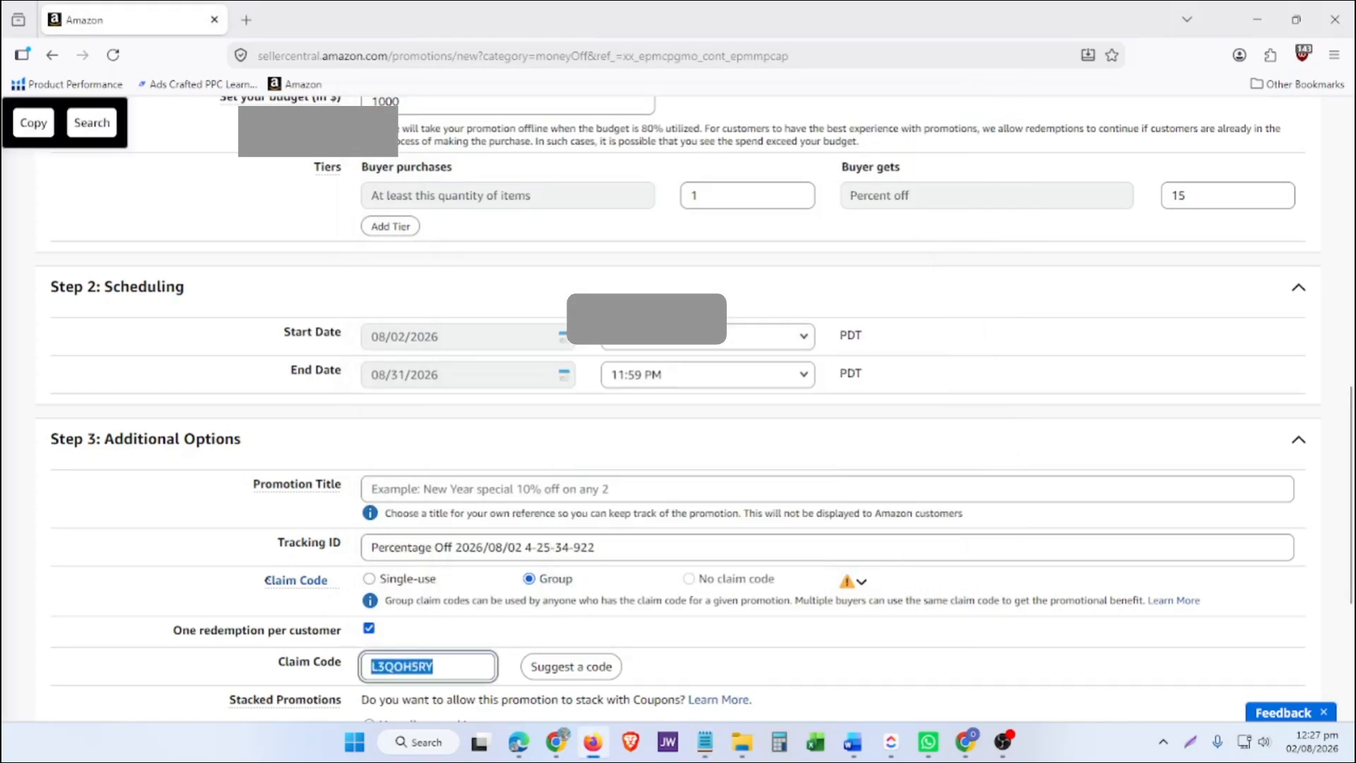
pyautogui.write('SHWO')
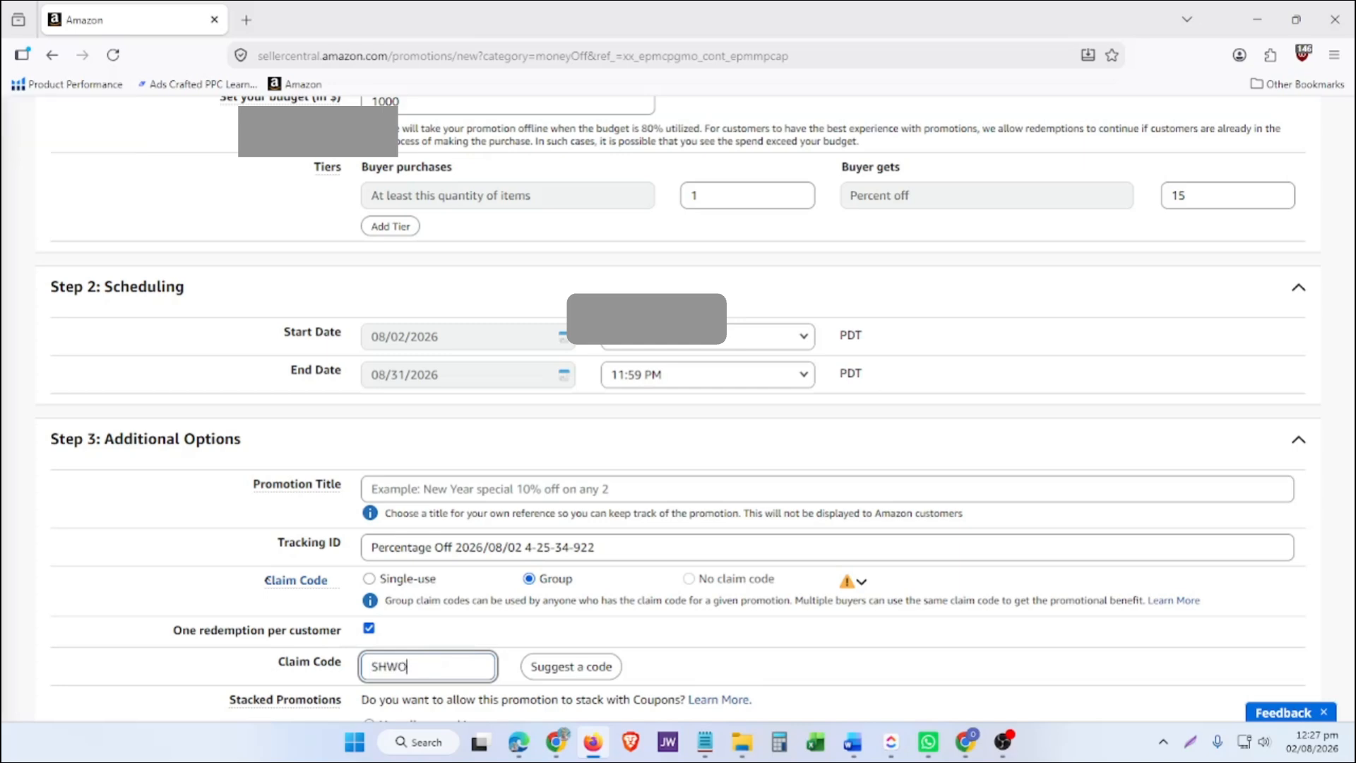
pyautogui.press('BackSpace')
pyautogui.press('BackSpace')
pyautogui.write('OWER3')
# Step: Try to preview the promotion with the remaining additional options left at their defaults
pyautogui.scroll(-3, 262, 707)
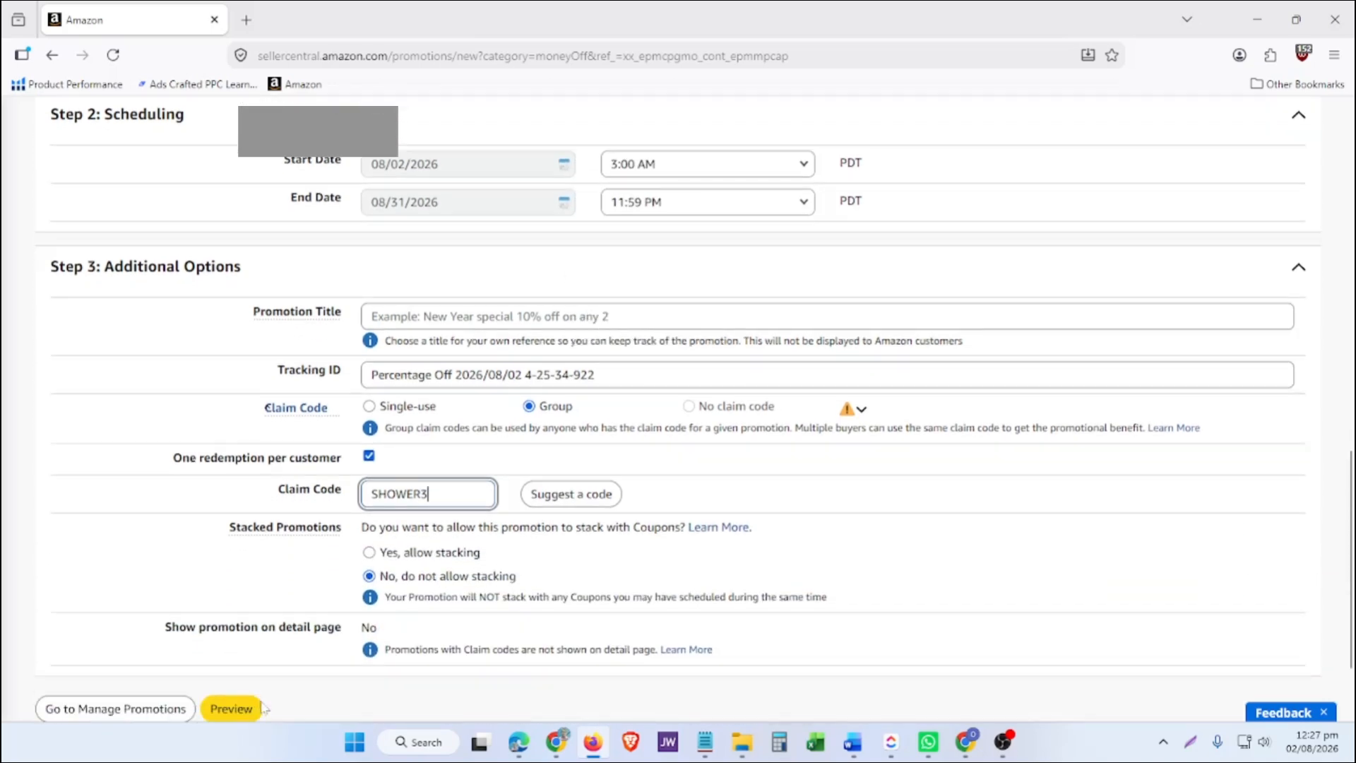
pyautogui.scroll(-1, 479, 582)
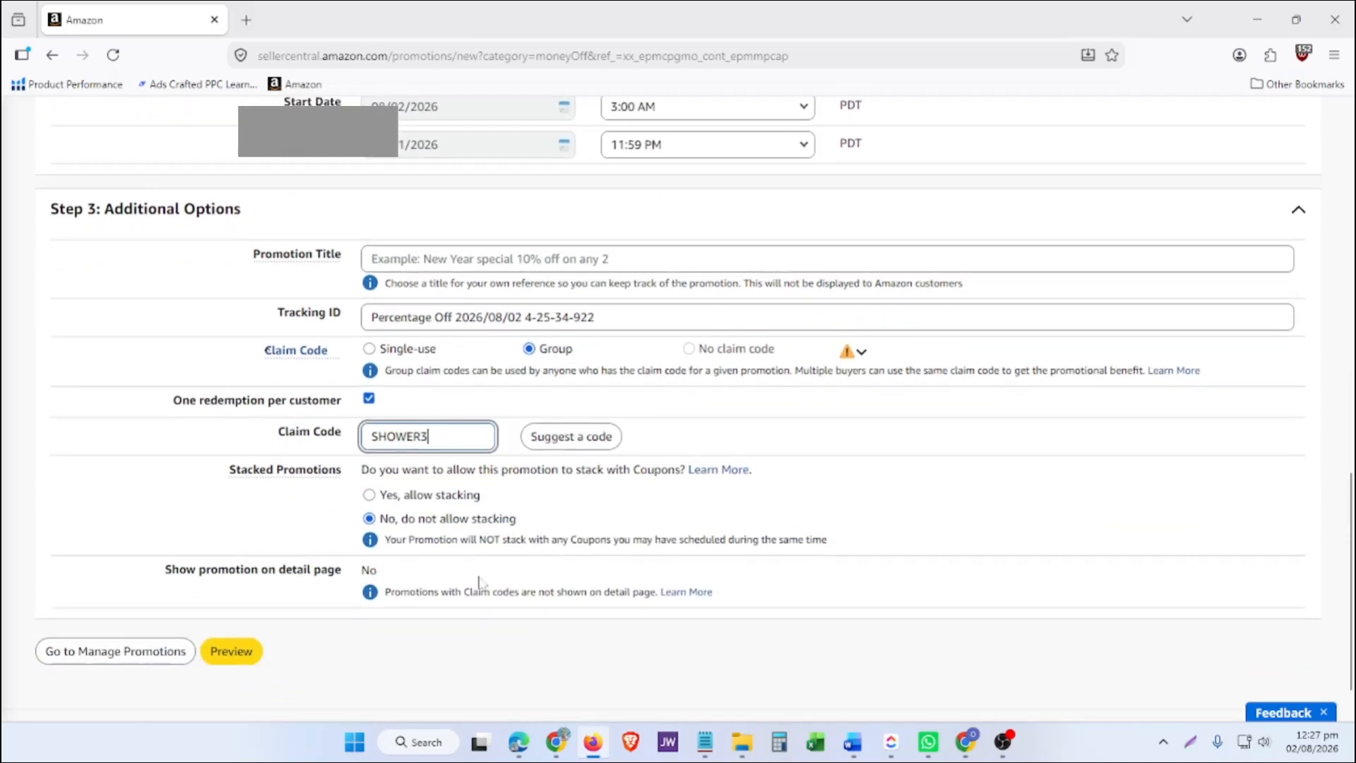
pyautogui.scroll(-1, 479, 582)
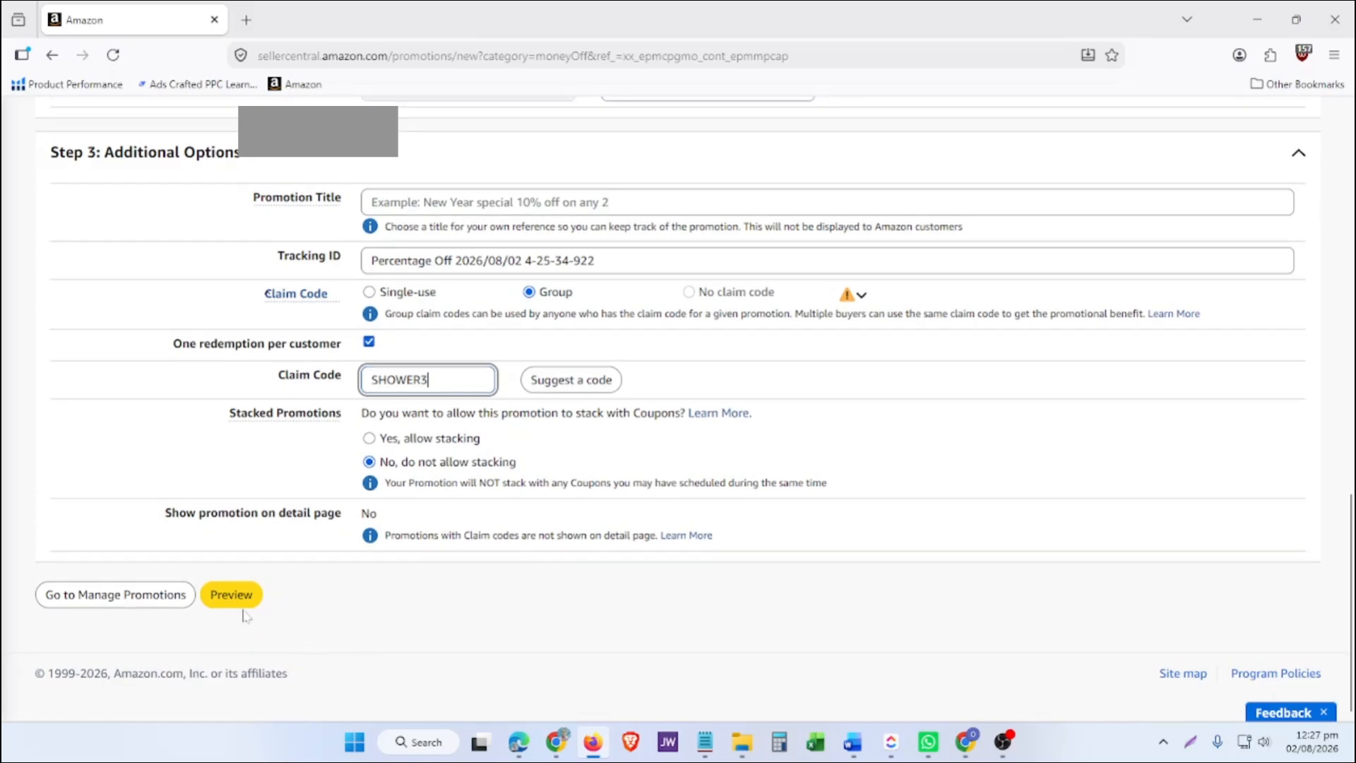
pyautogui.click(236, 599)
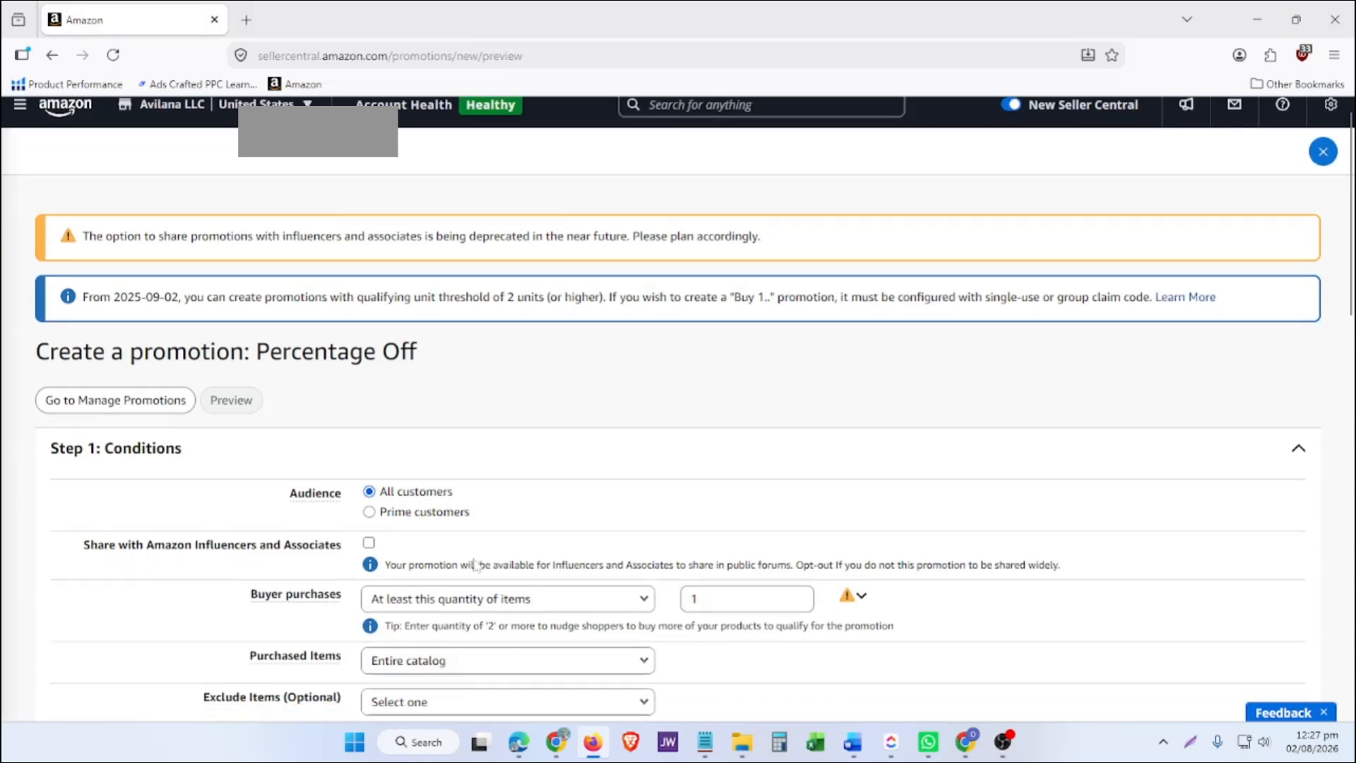
# Step: Enter "15% ALL PRODUCTS SOCIAL MEDIA" as the promotion title in the additional options
pyautogui.scroll(-15, 477, 566)
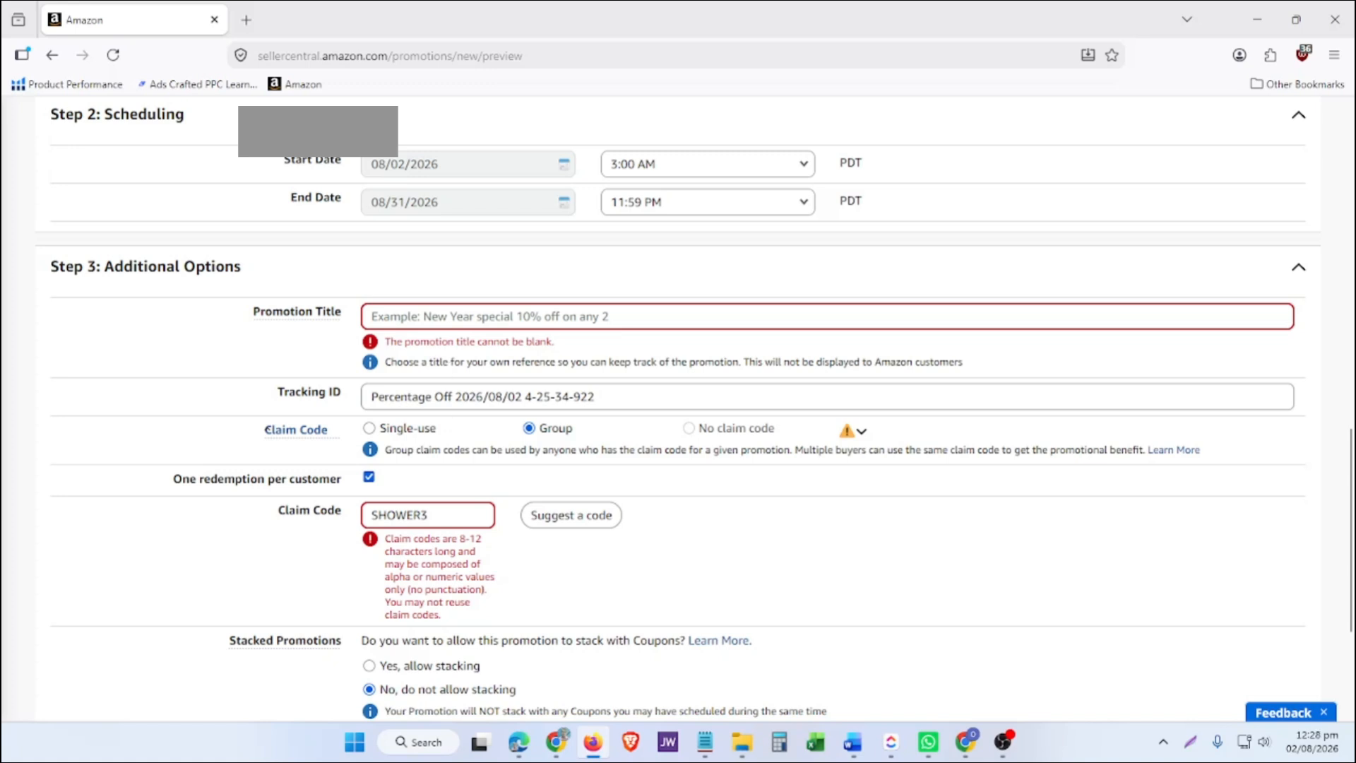
pyautogui.click(452, 316)
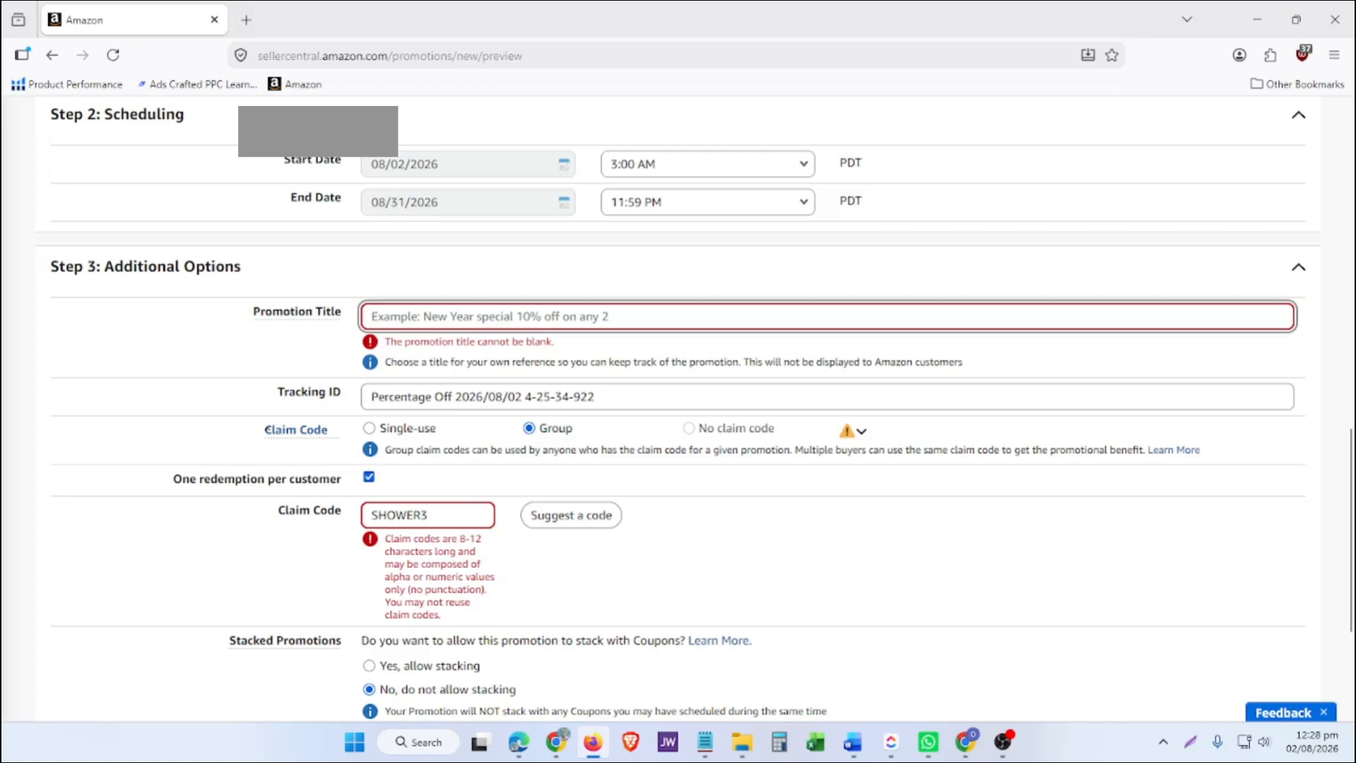
pyautogui.write('15%')
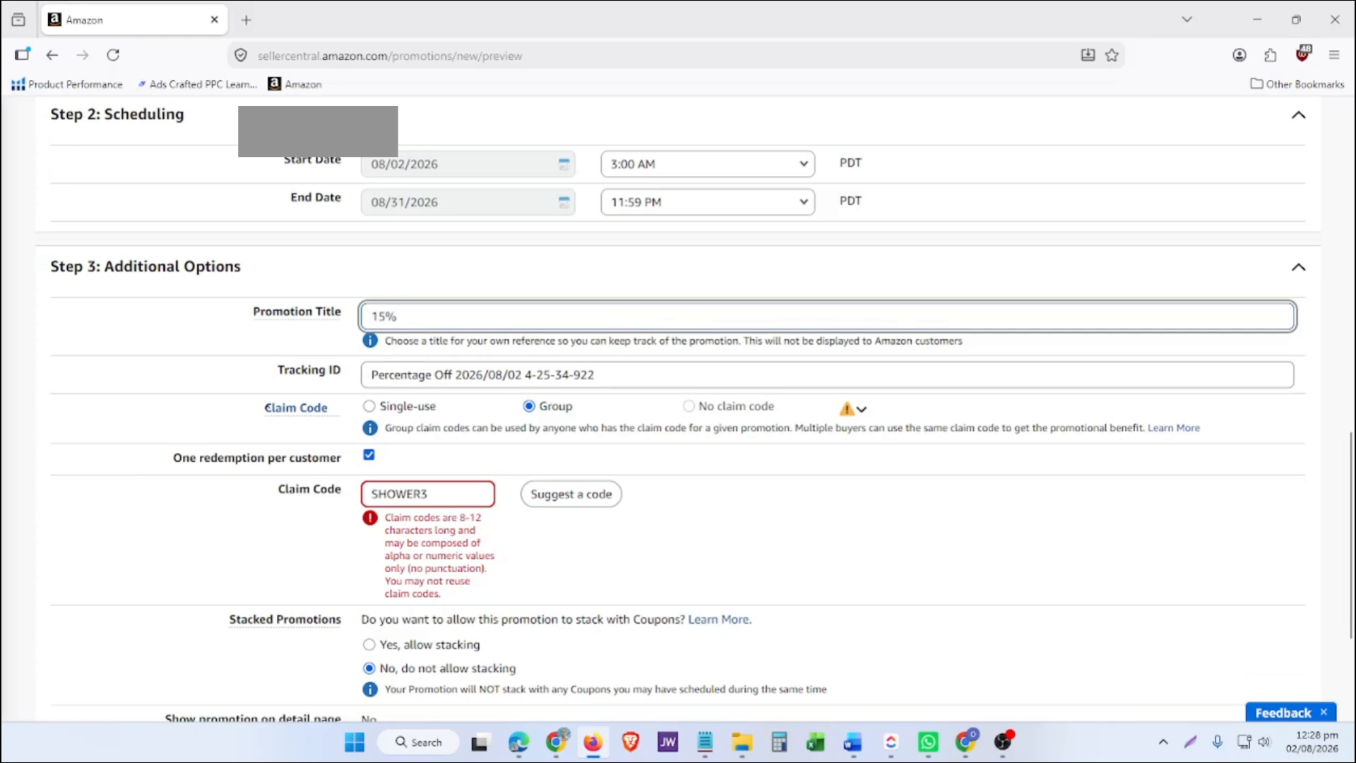
pyautogui.write(' ALL ')
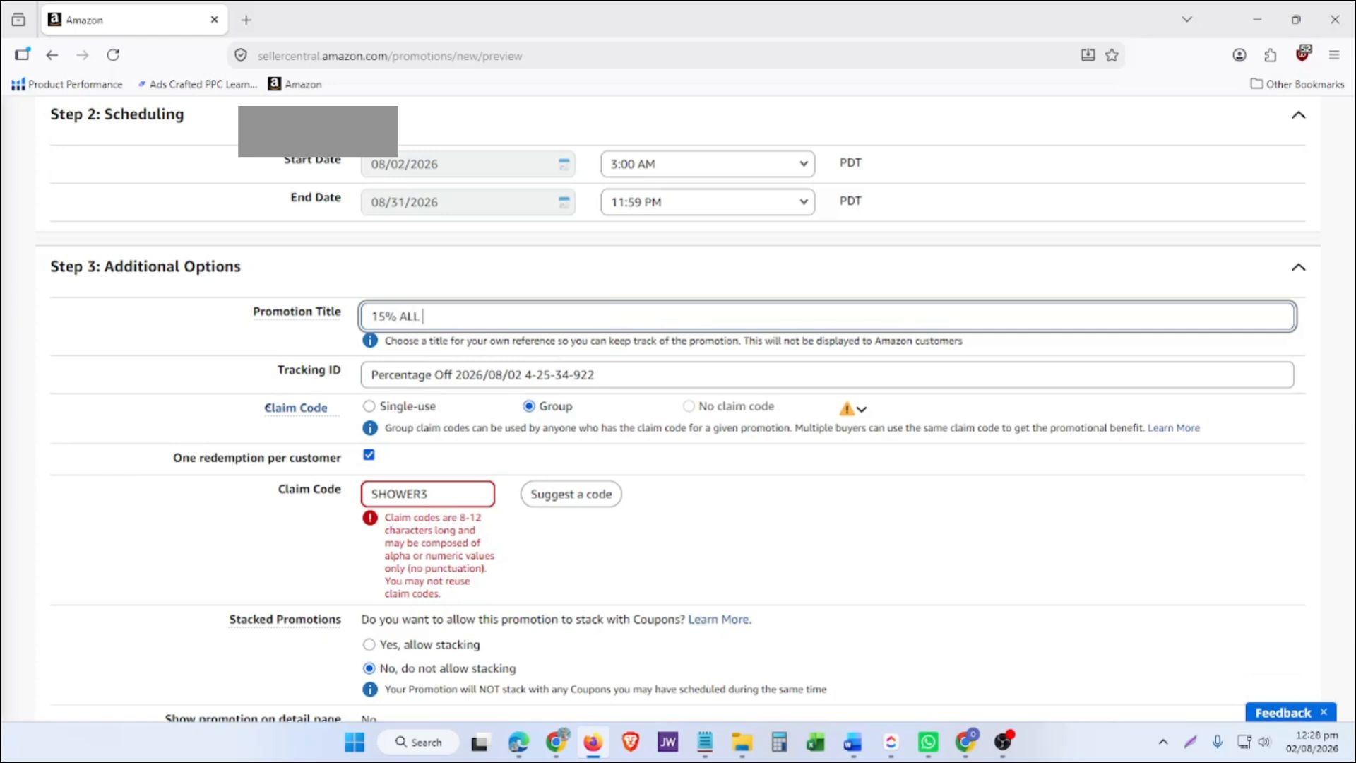
pyautogui.write('PRODUCTS SOCIAL MEDIA')
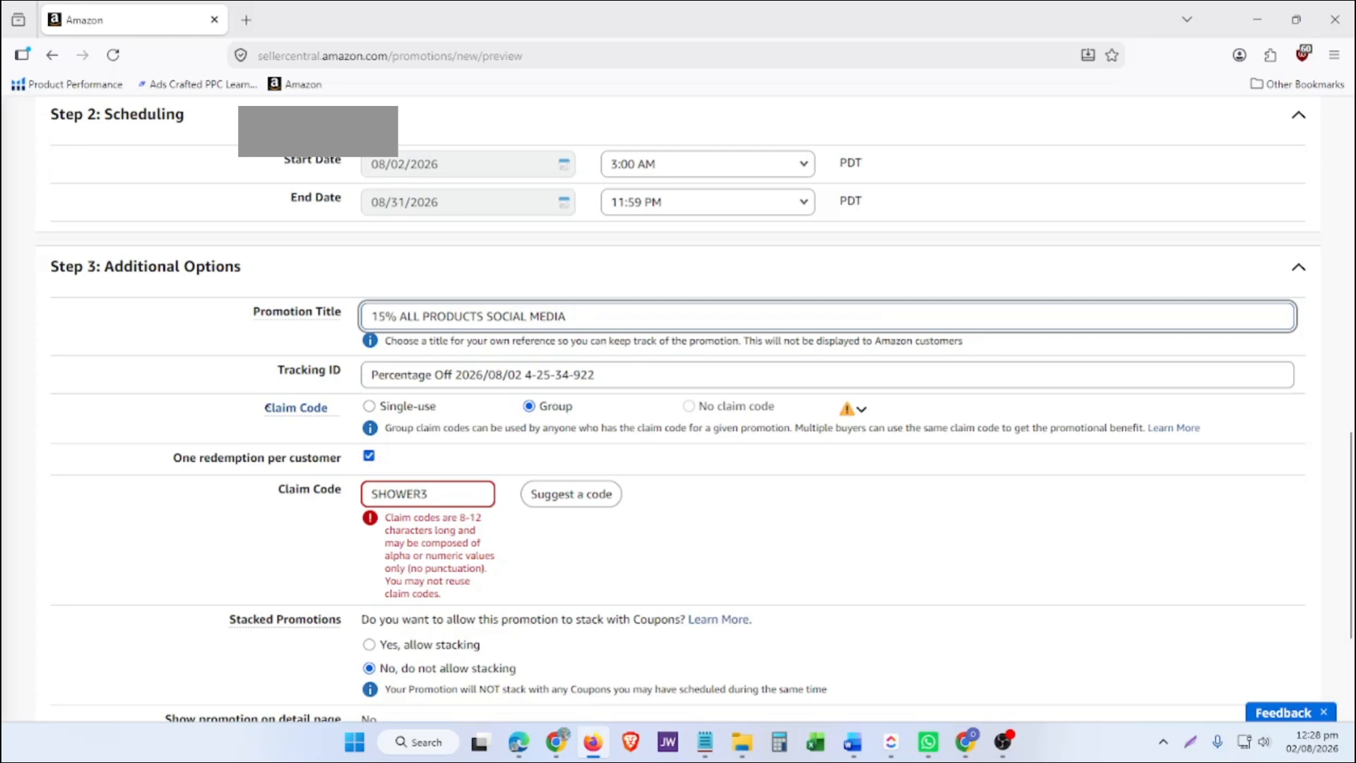
# Step: Change the claim code to SHOWER15 and preview the promotion
pyautogui.click(444, 494)
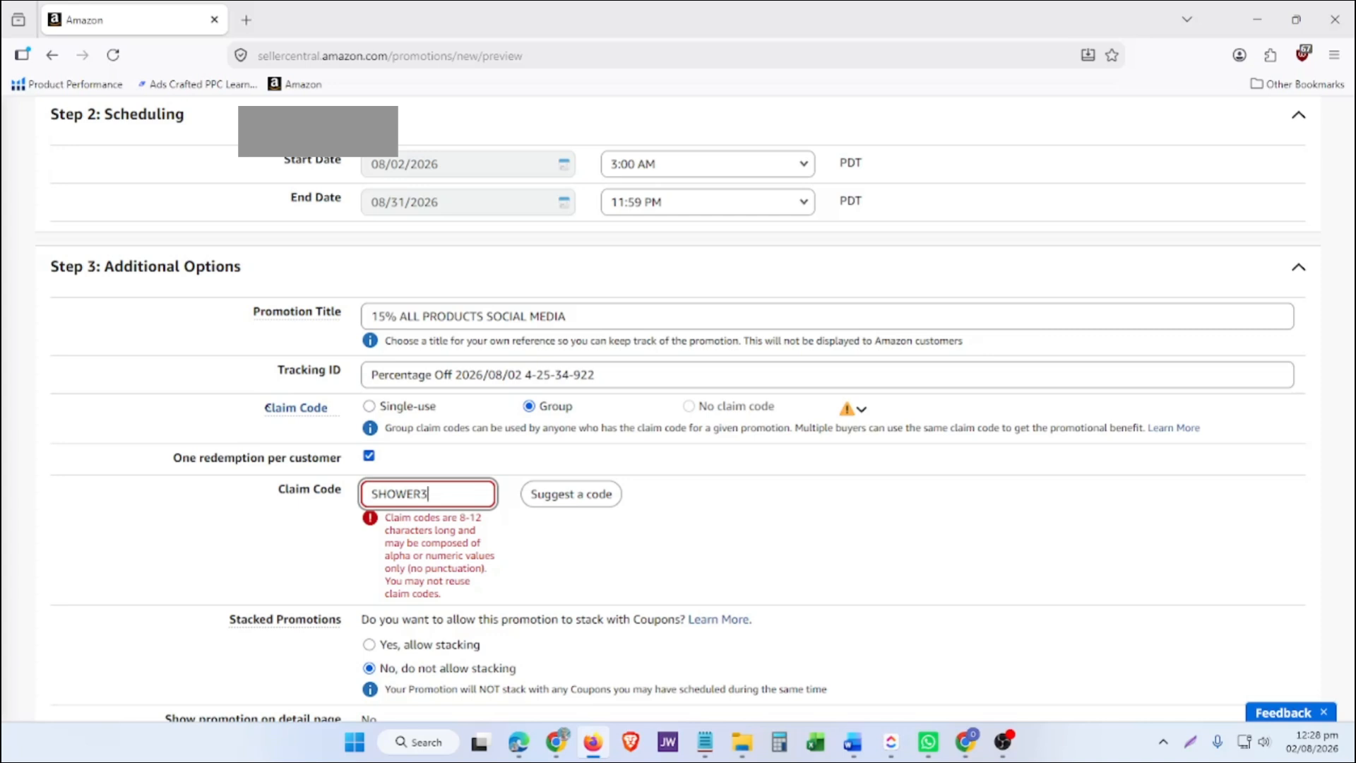
pyautogui.press('BackSpace')
pyautogui.write('15')
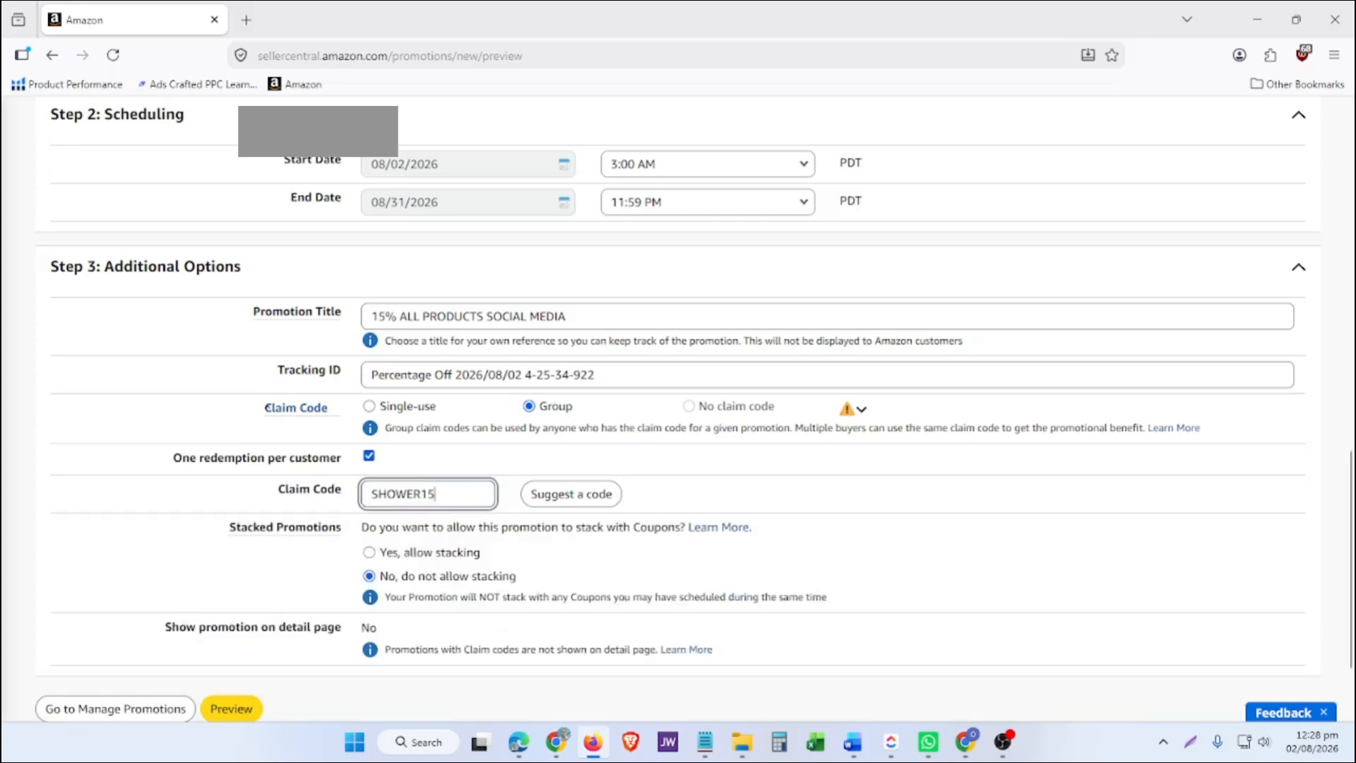
pyautogui.click(712, 491)
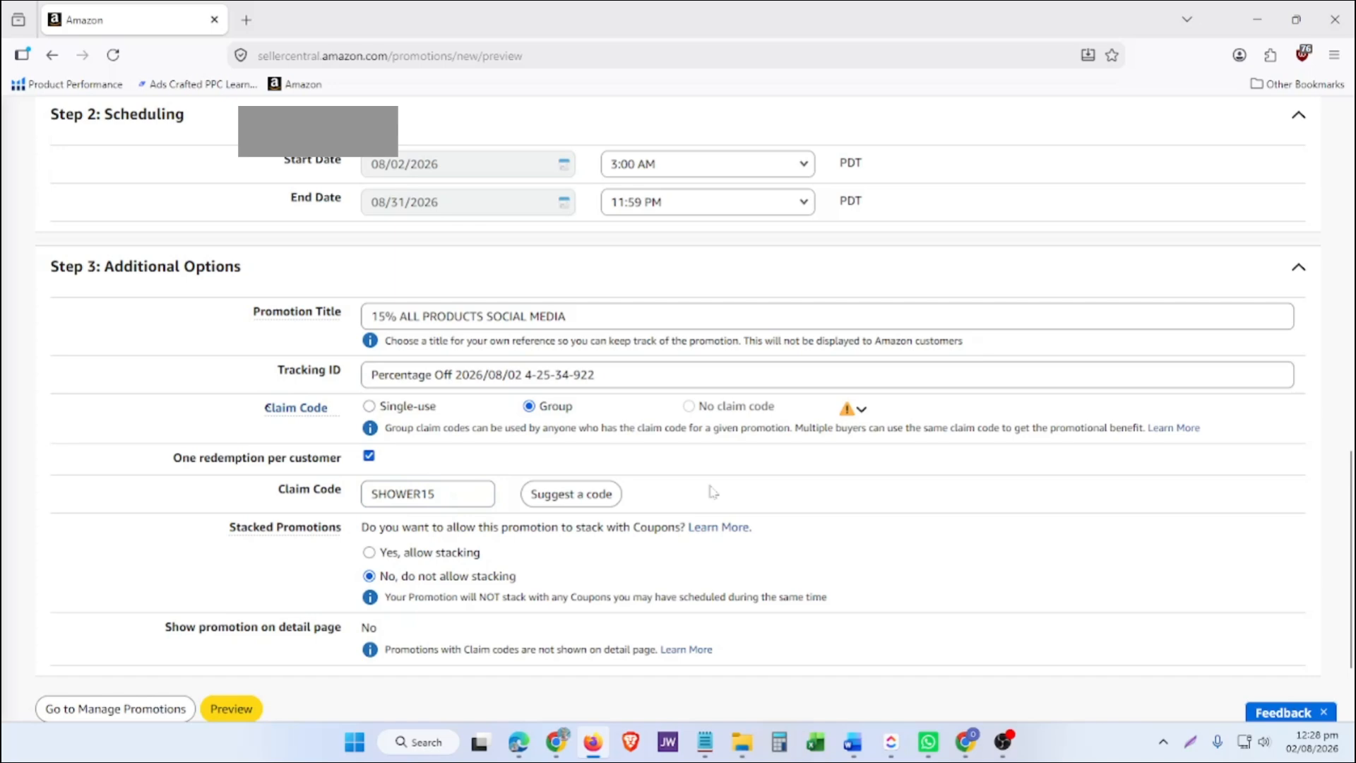
pyautogui.scroll(-2, 712, 492)
pyautogui.click(230, 595)
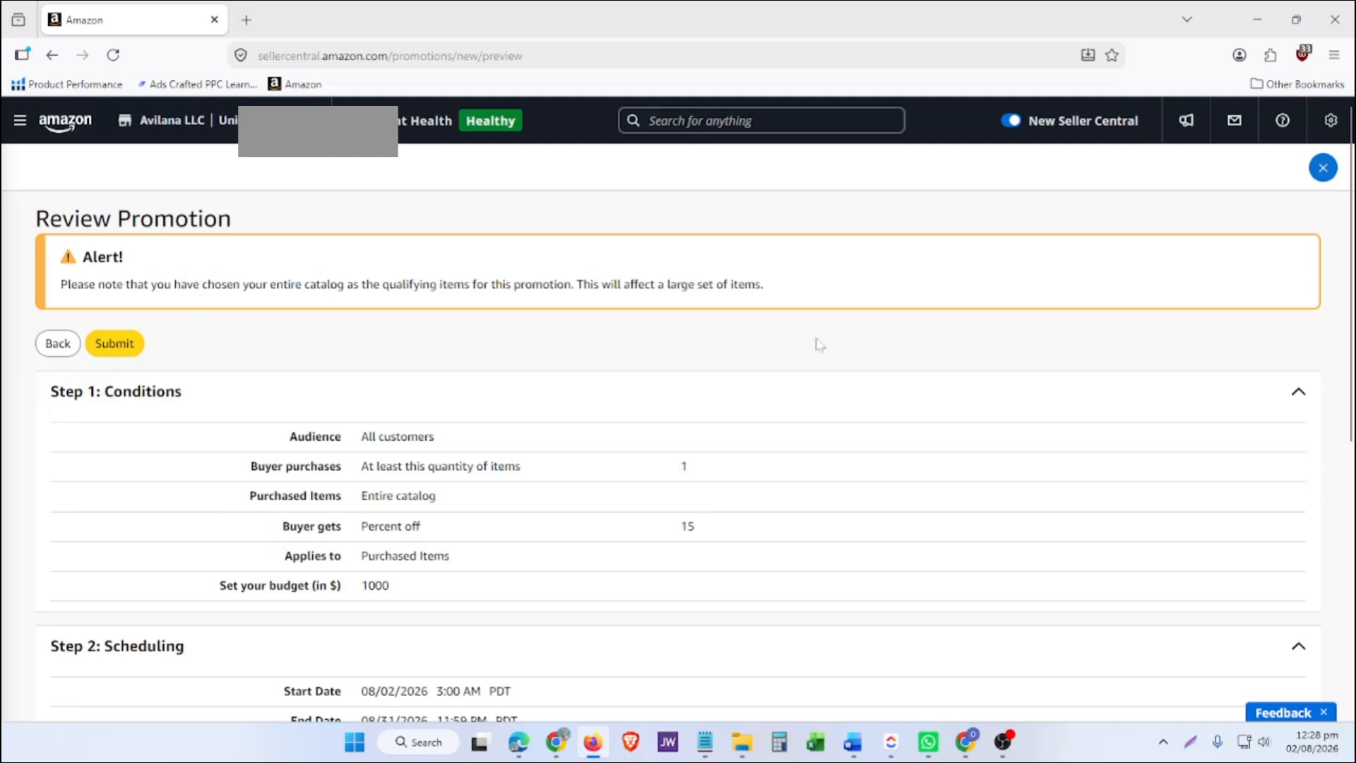
# Step: Examine the conditions on the review page and compare them with the coupon setup in the Notepad notes
pyautogui.scroll(-4, 819, 345)
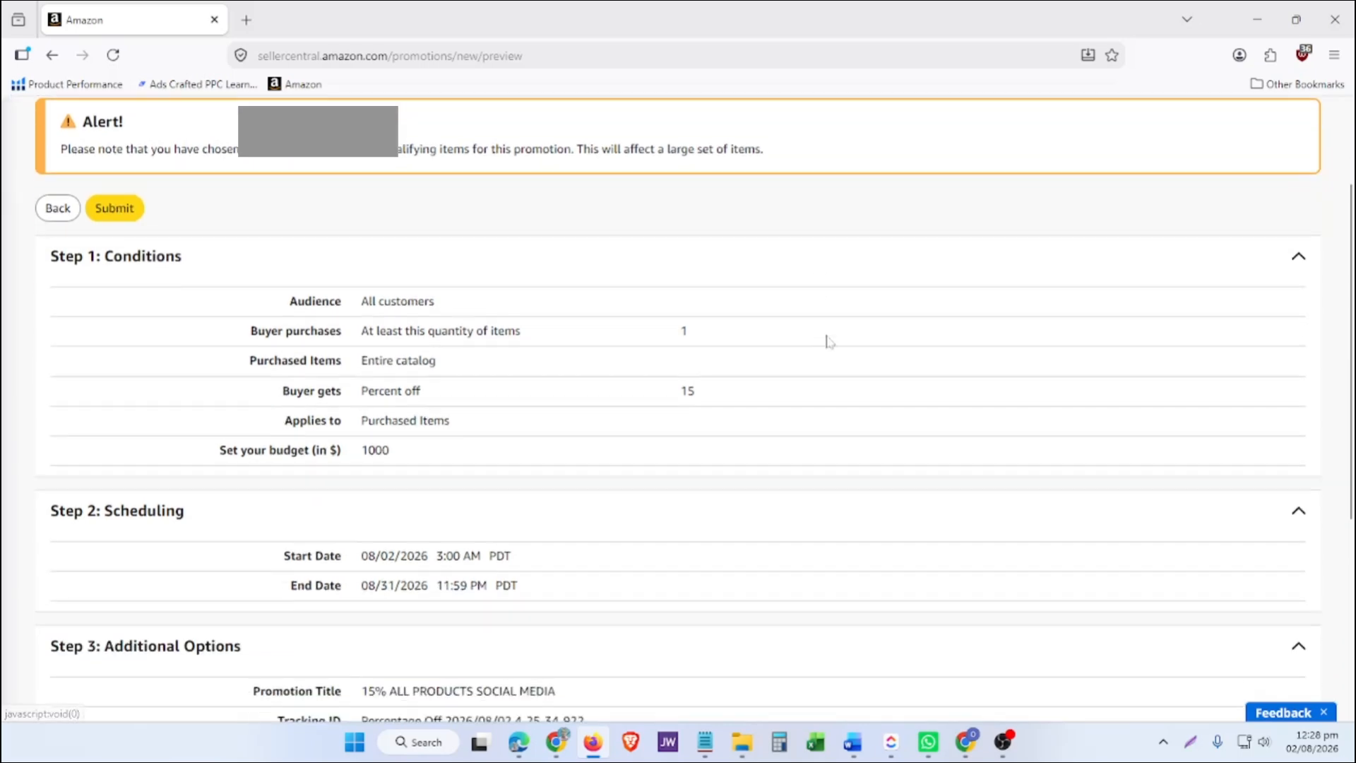
pyautogui.scroll(3, 854, 339)
pyautogui.scroll(-2, 854, 342)
pyautogui.scroll(3, 859, 339)
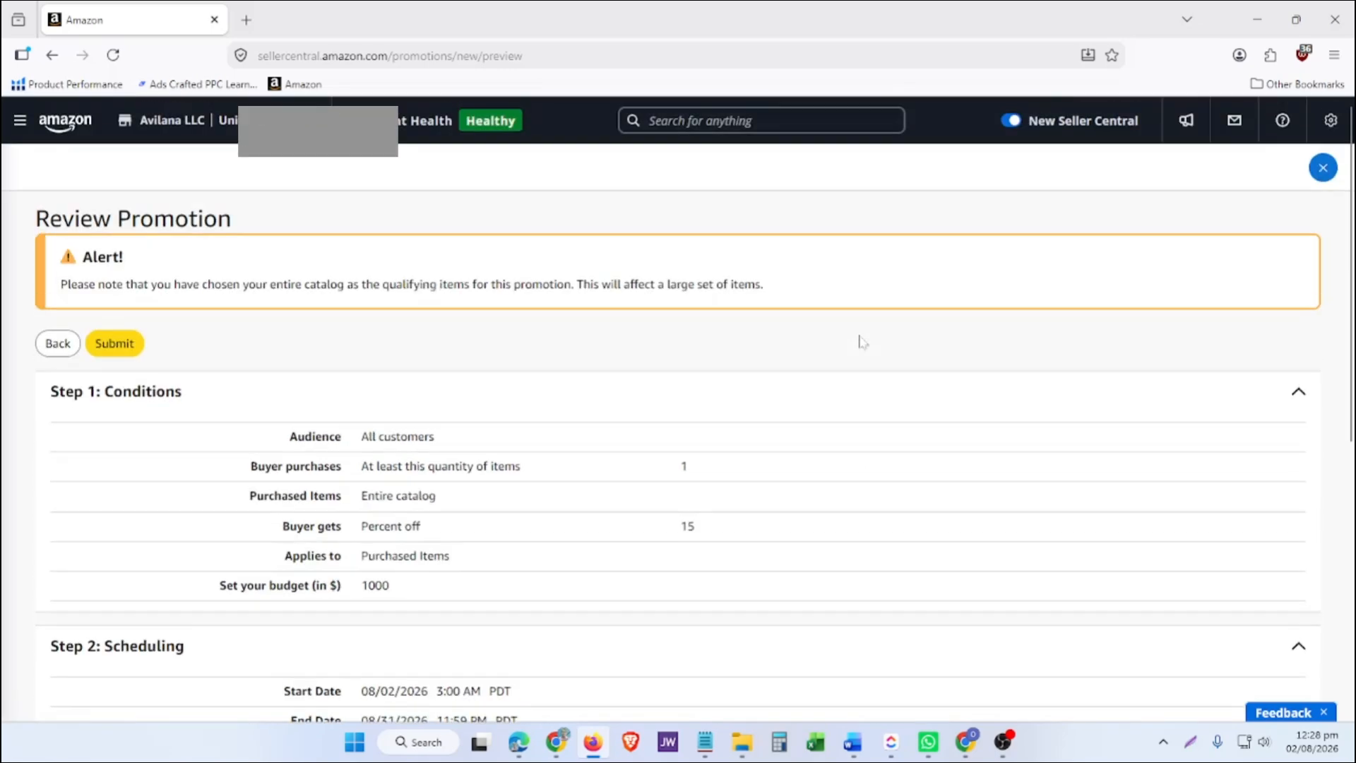
pyautogui.scroll(-2, 841, 438)
pyautogui.click(705, 742)
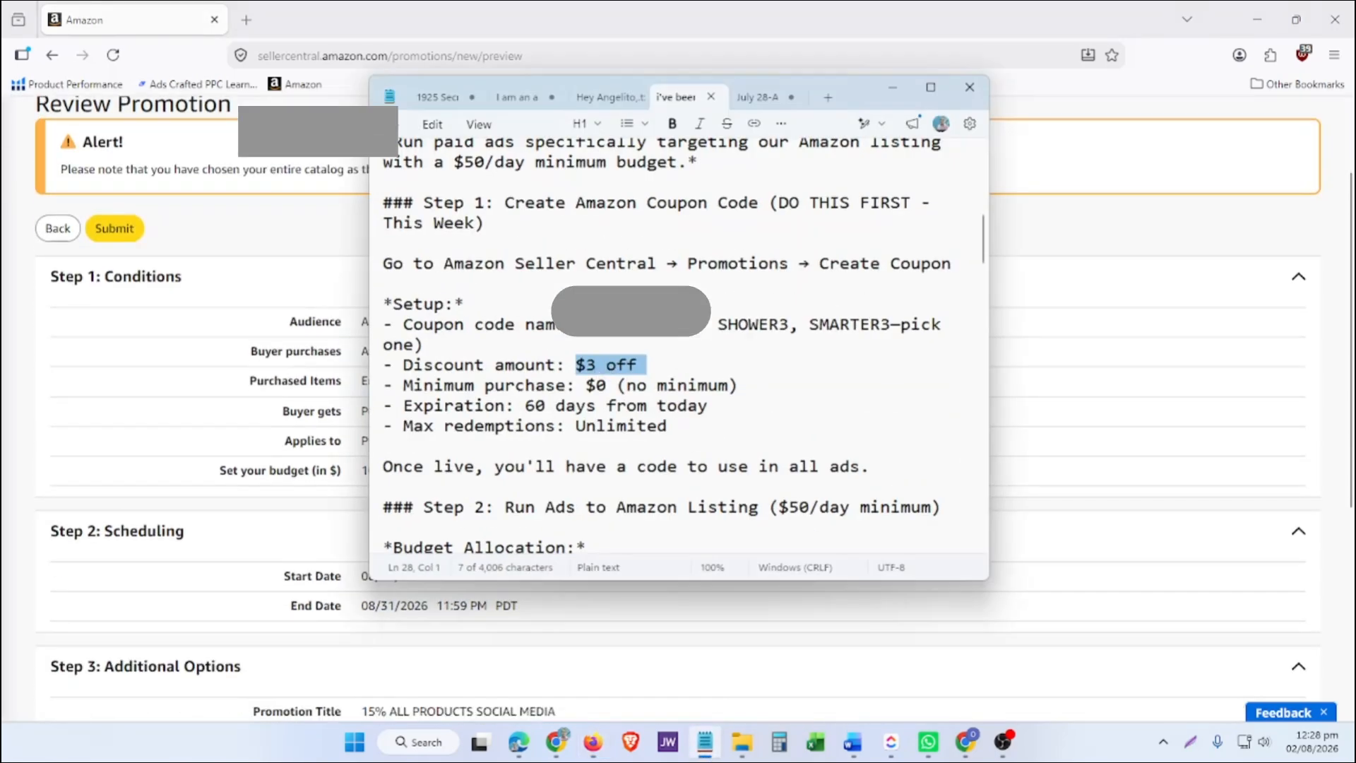
pyautogui.click(895, 91)
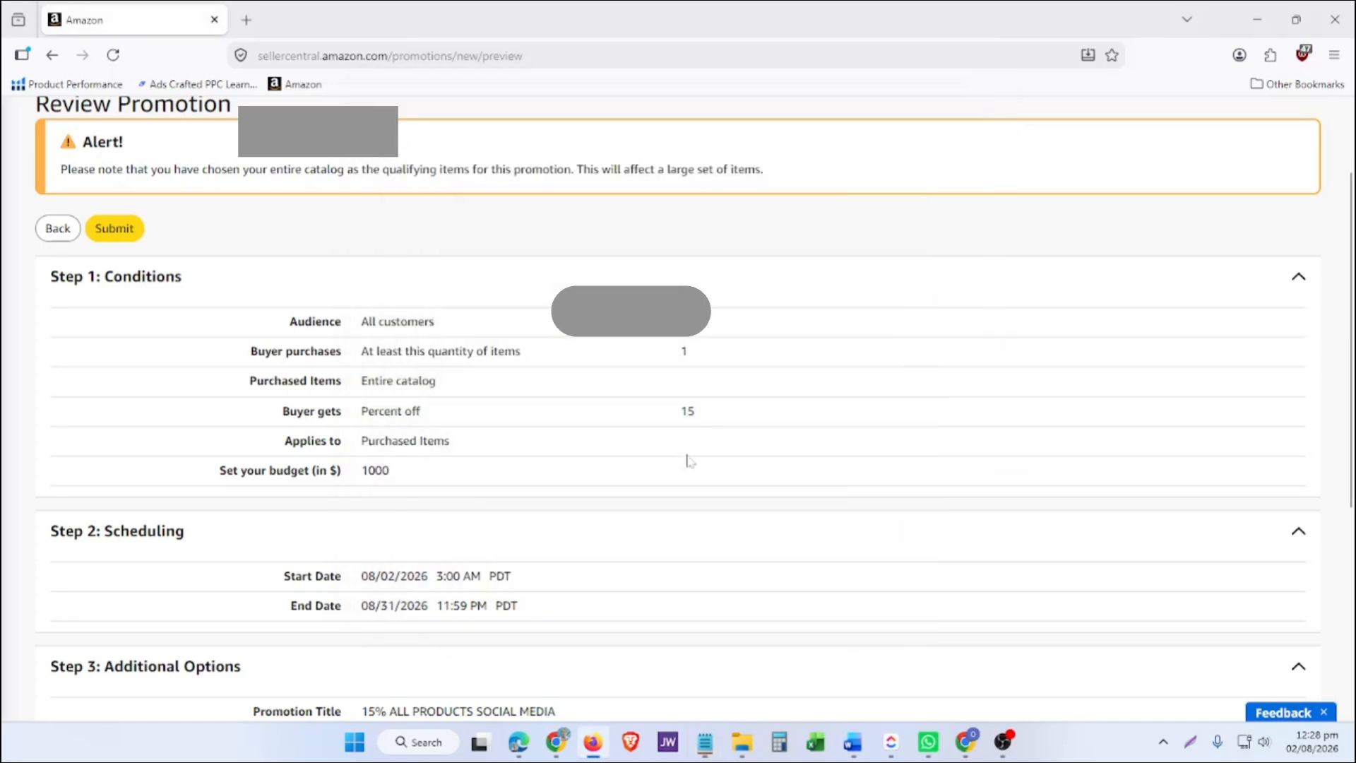
# Step: Review the promotion's full summary, including its conditions, schedule, title, claim code, redemption limit and stacking setting
pyautogui.scroll(-2, 515, 500)
pyautogui.scroll(-3, 512, 501)
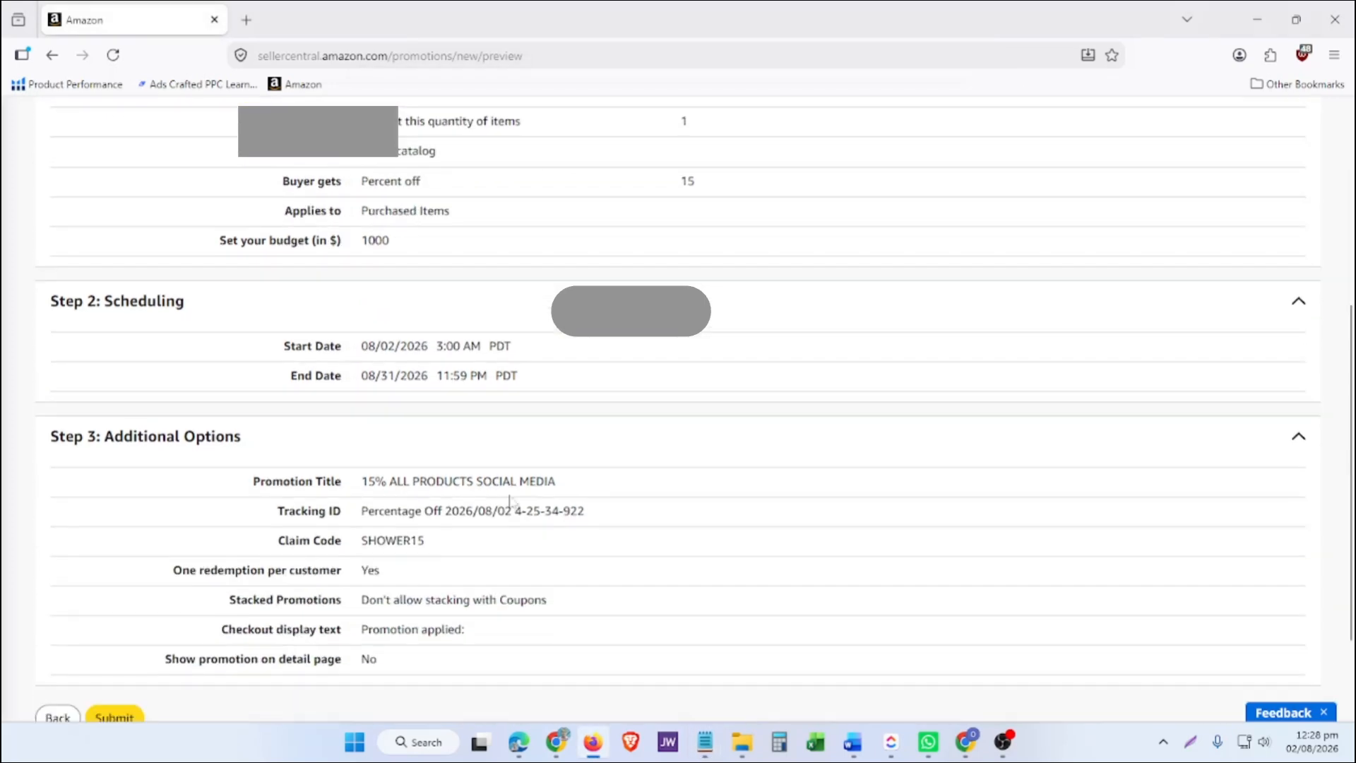
pyautogui.scroll(6, 494, 505)
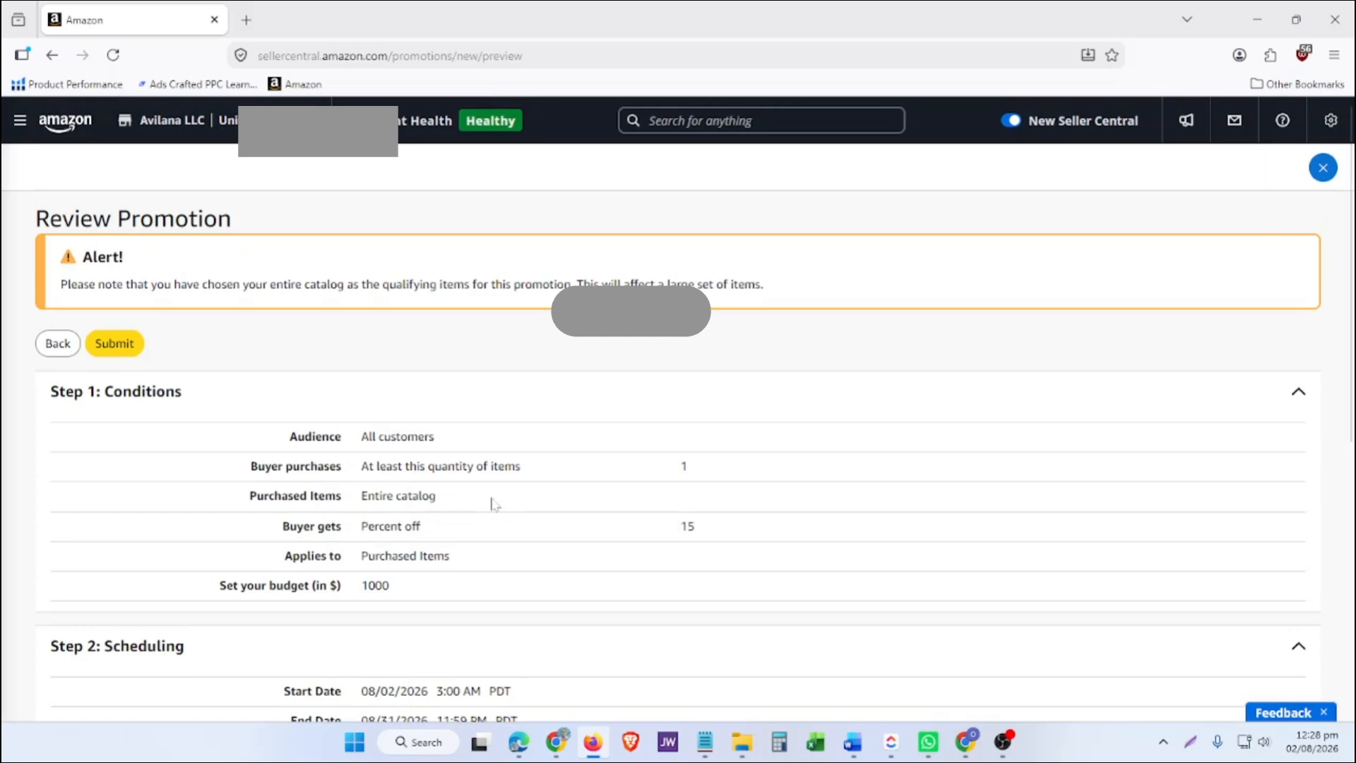
pyautogui.scroll(-6, 494, 503)
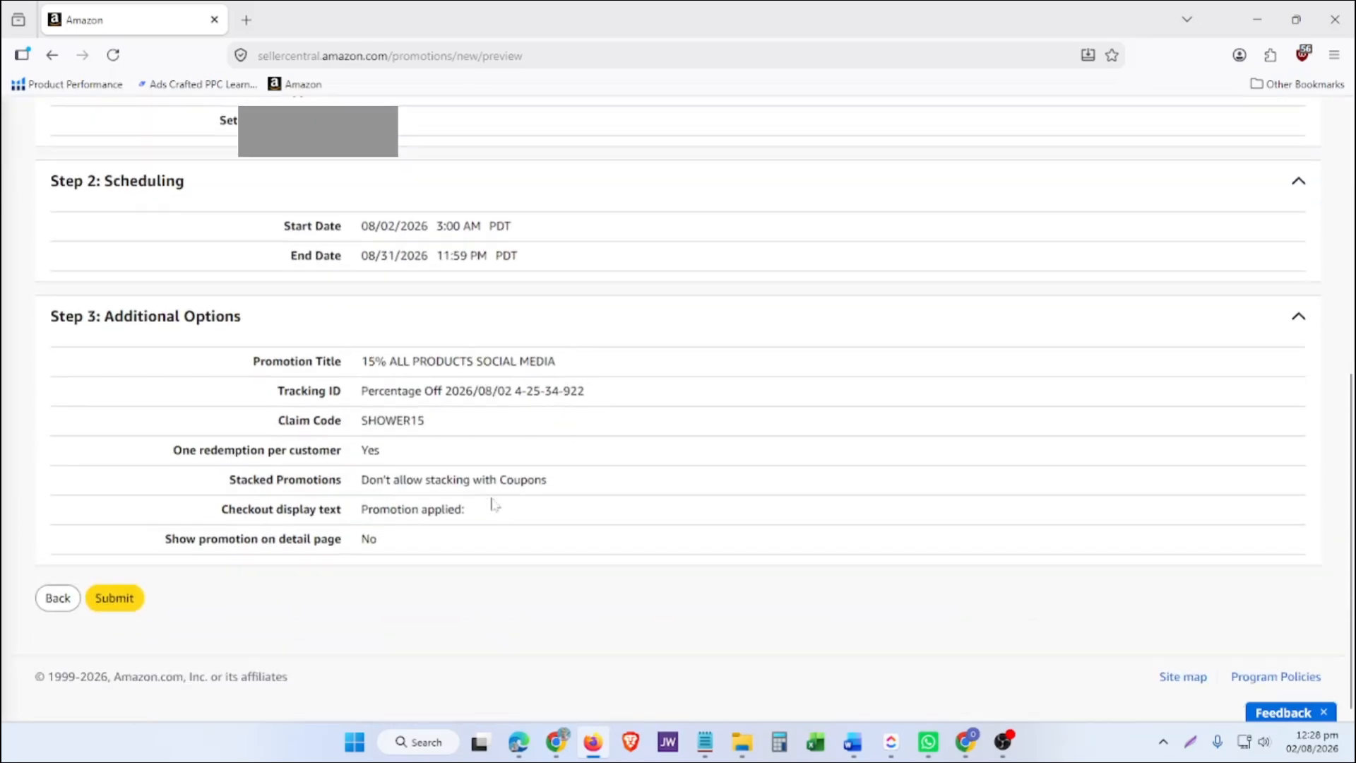
pyautogui.scroll(6, 494, 505)
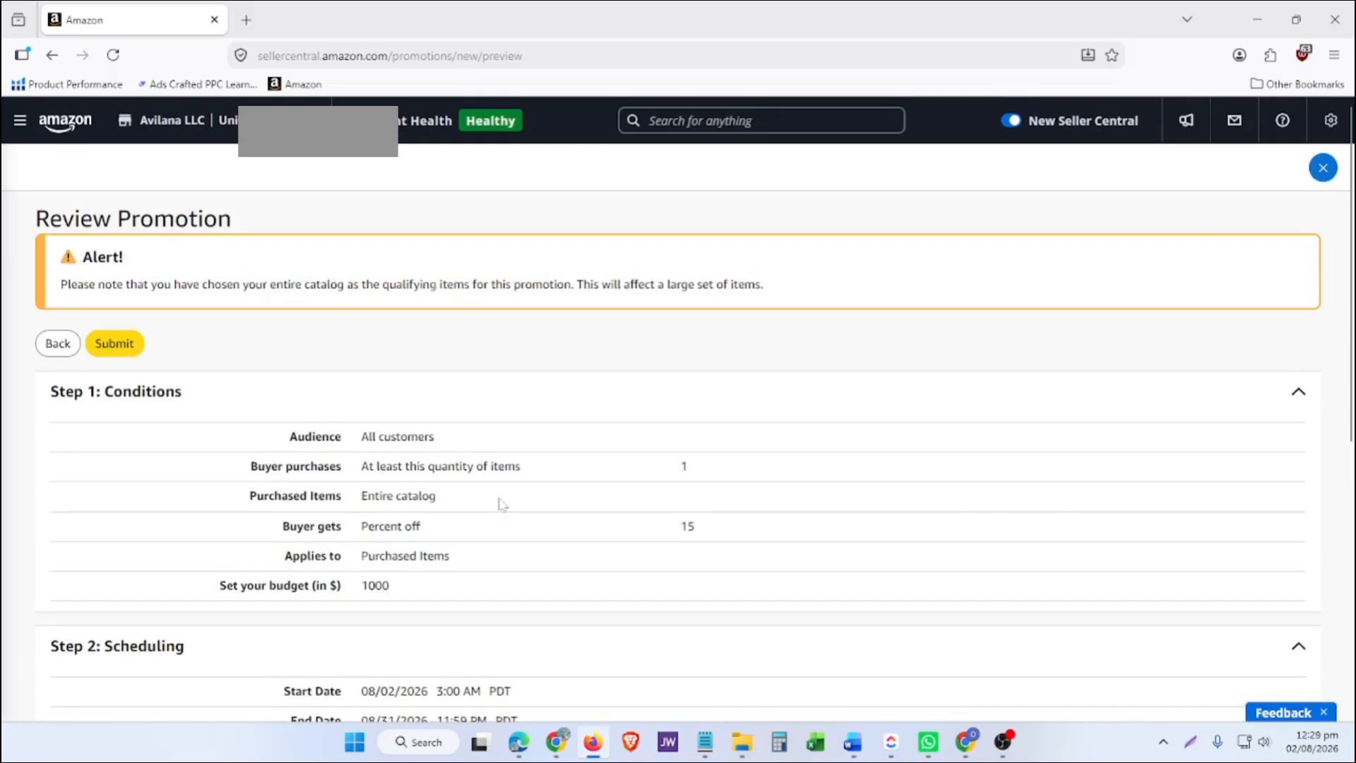
pyautogui.scroll(-2, 501, 503)
pyautogui.scroll(2, 502, 503)
pyautogui.scroll(-6, 502, 503)
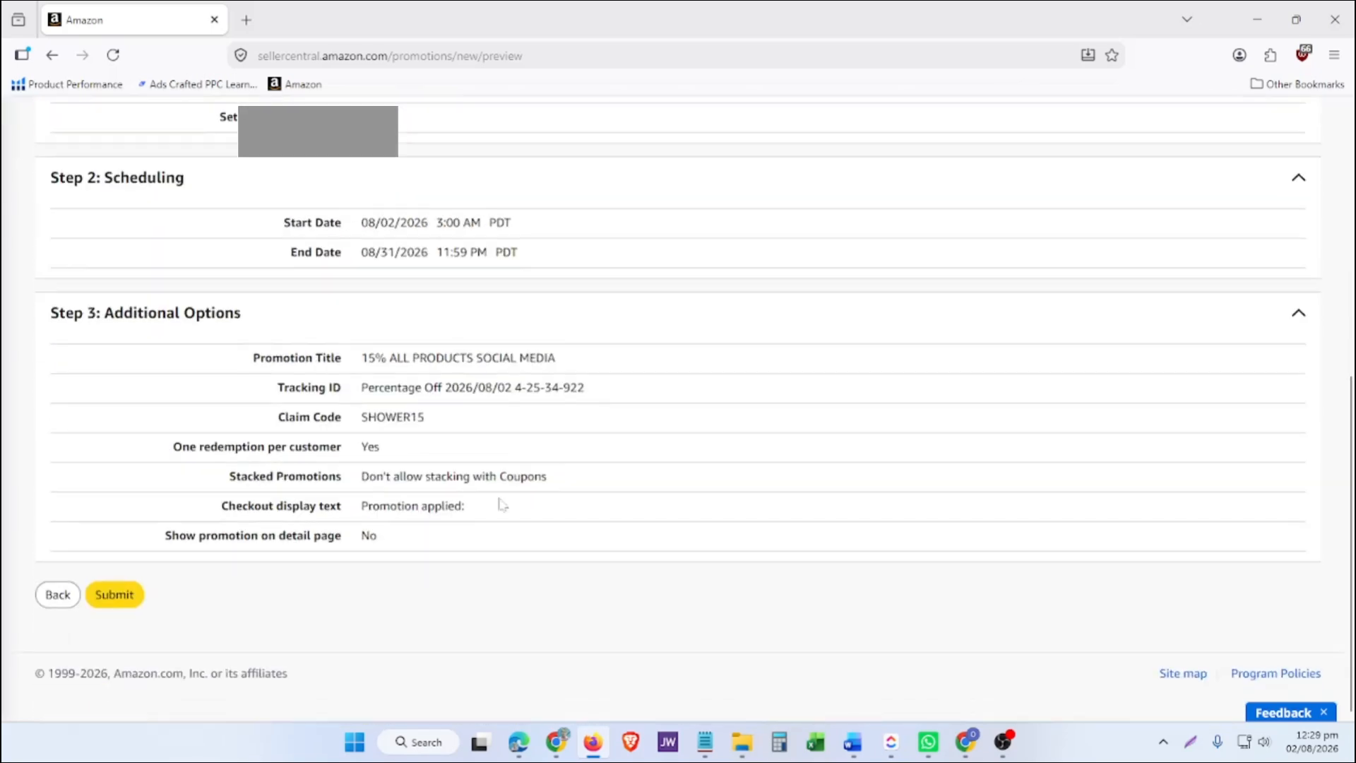
pyautogui.scroll(6, 501, 505)
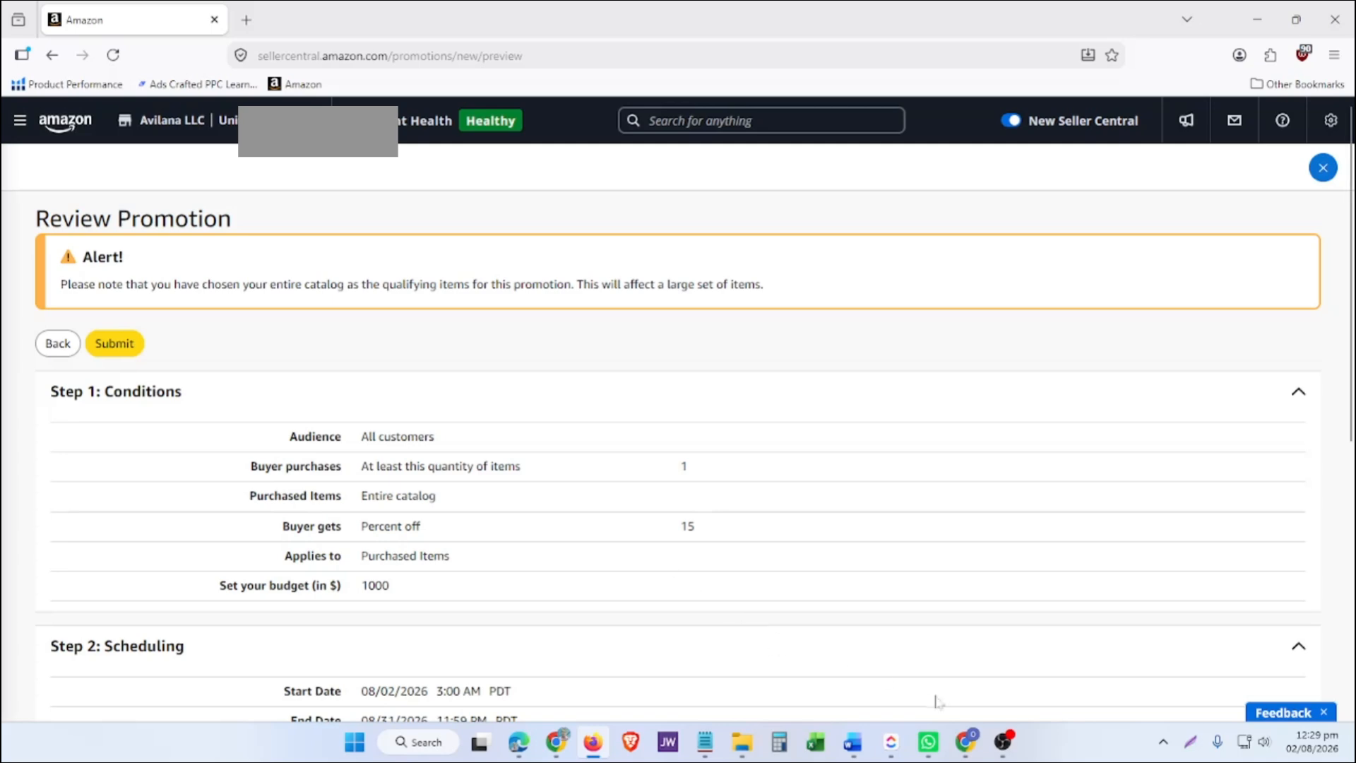
pyautogui.click(1012, 753)
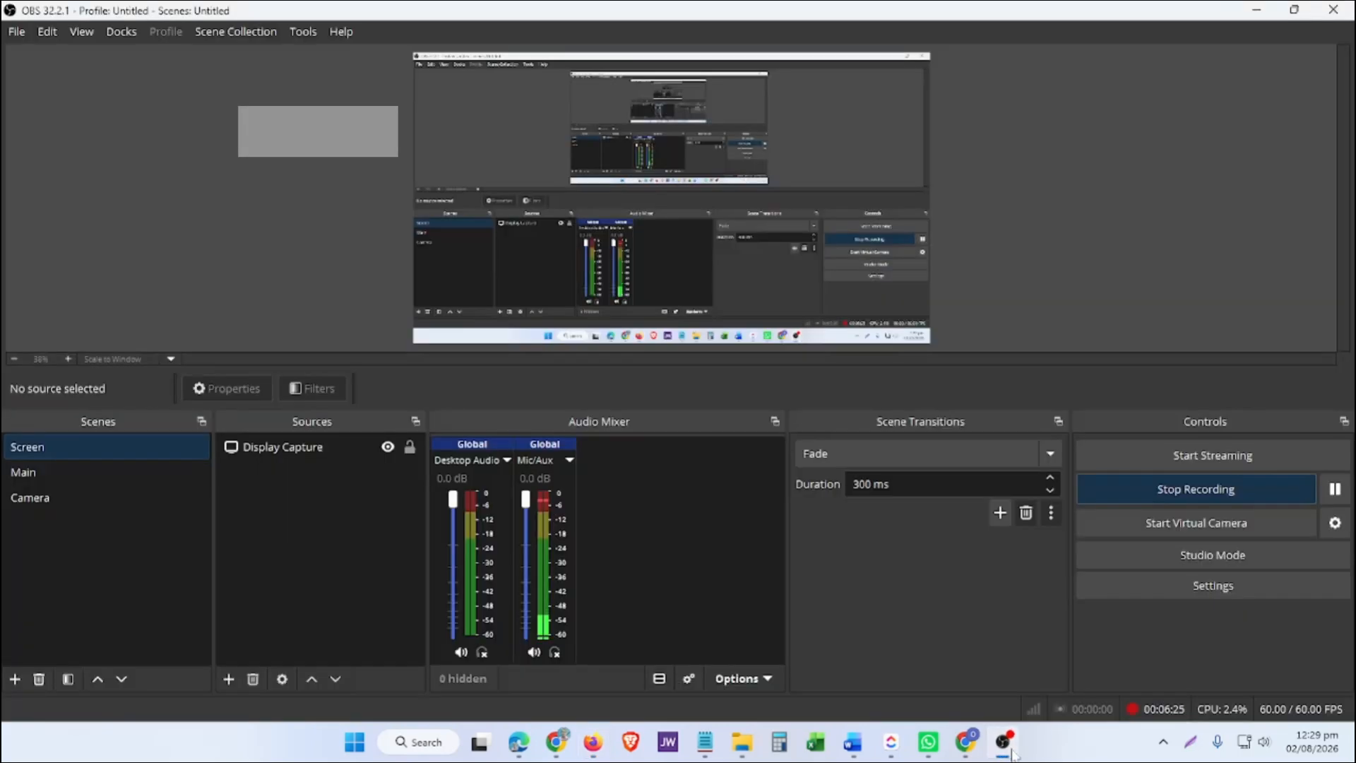
pyautogui.click(1012, 753)
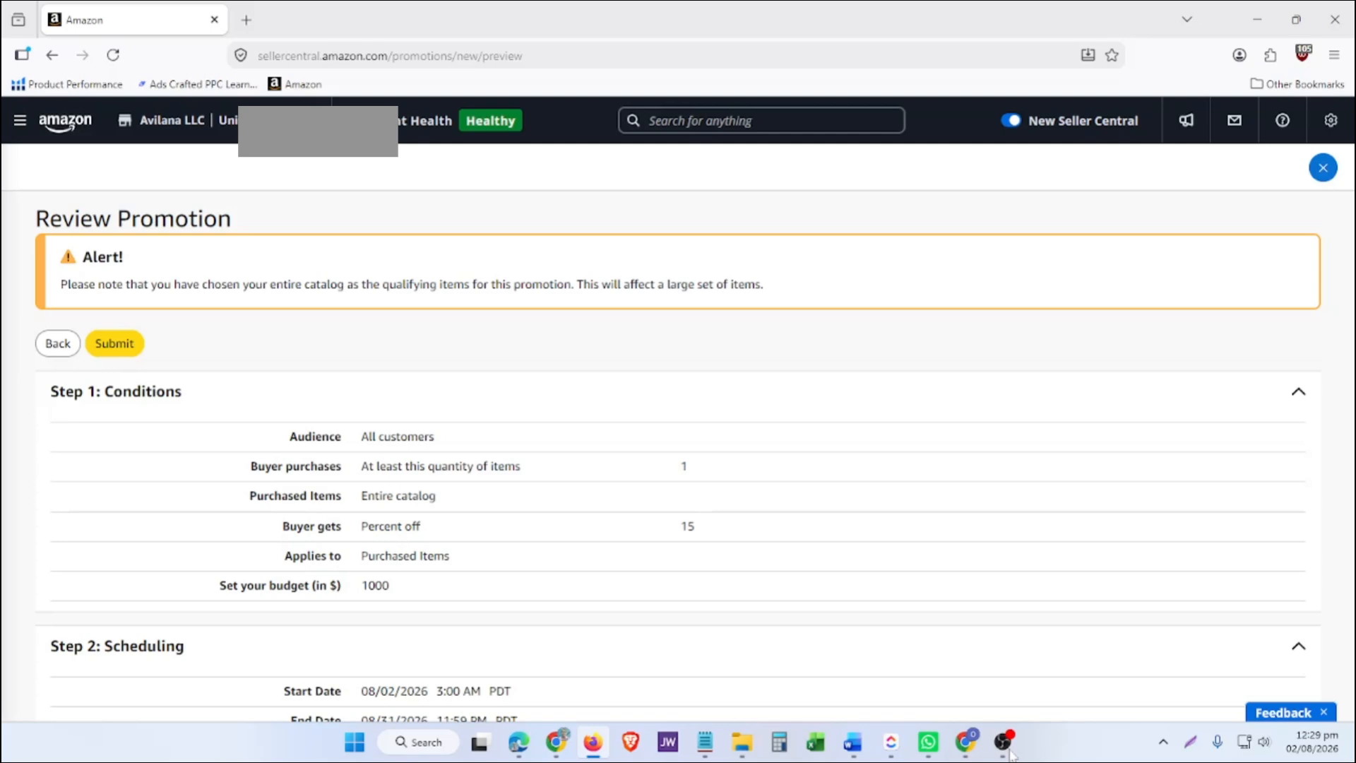
pyautogui.moveTo(1010, 750)
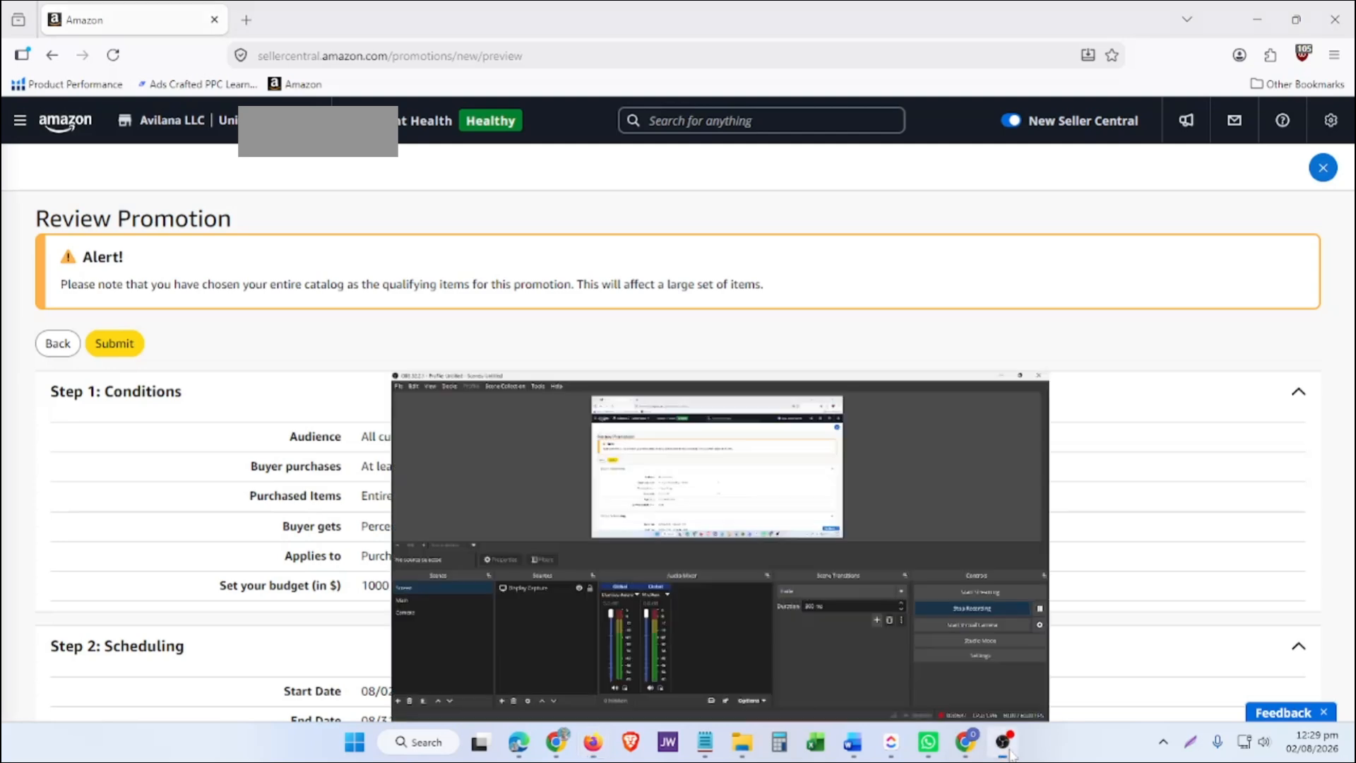